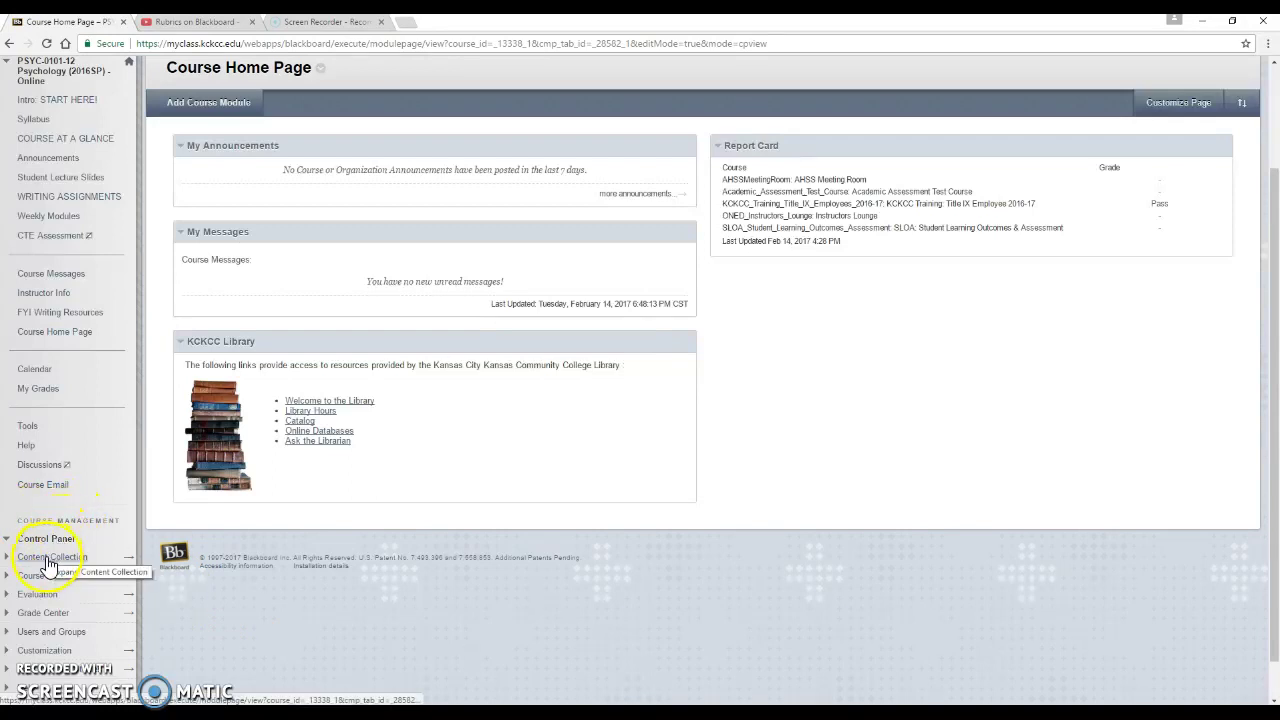
Step: Open the psychology course's list of course reports from the Evaluation tools
click(40, 596)
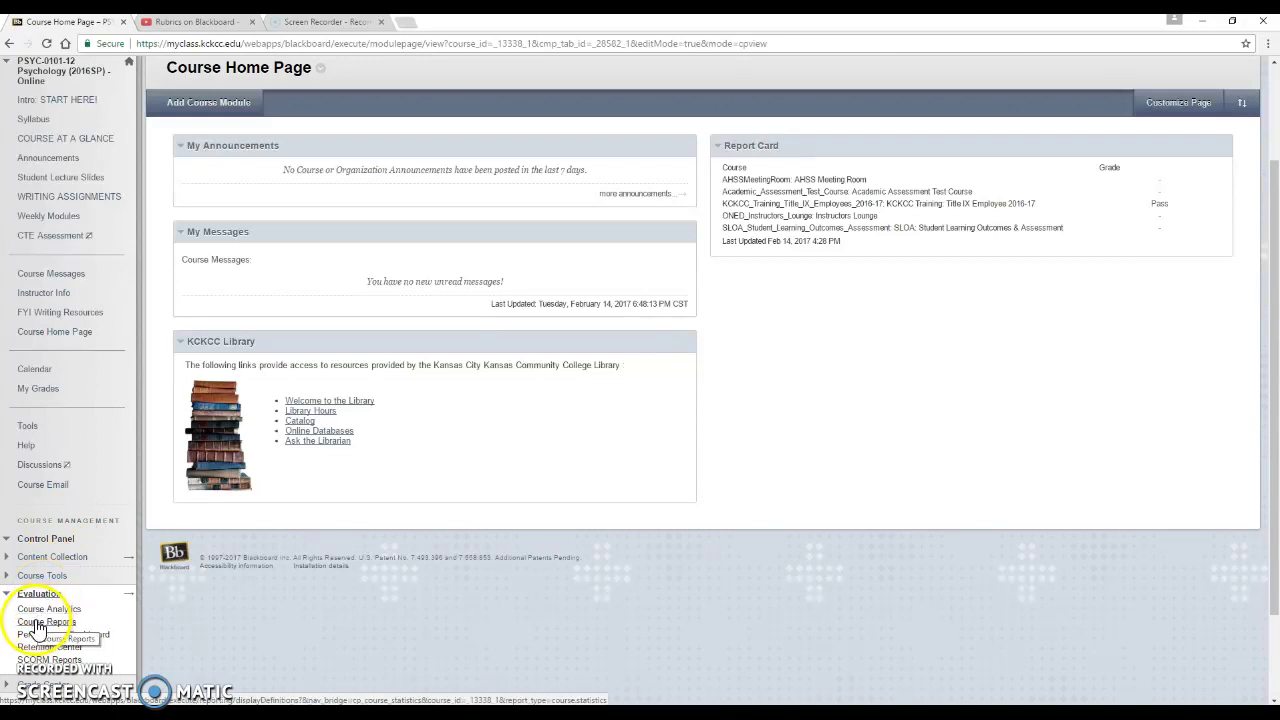
click(38, 624)
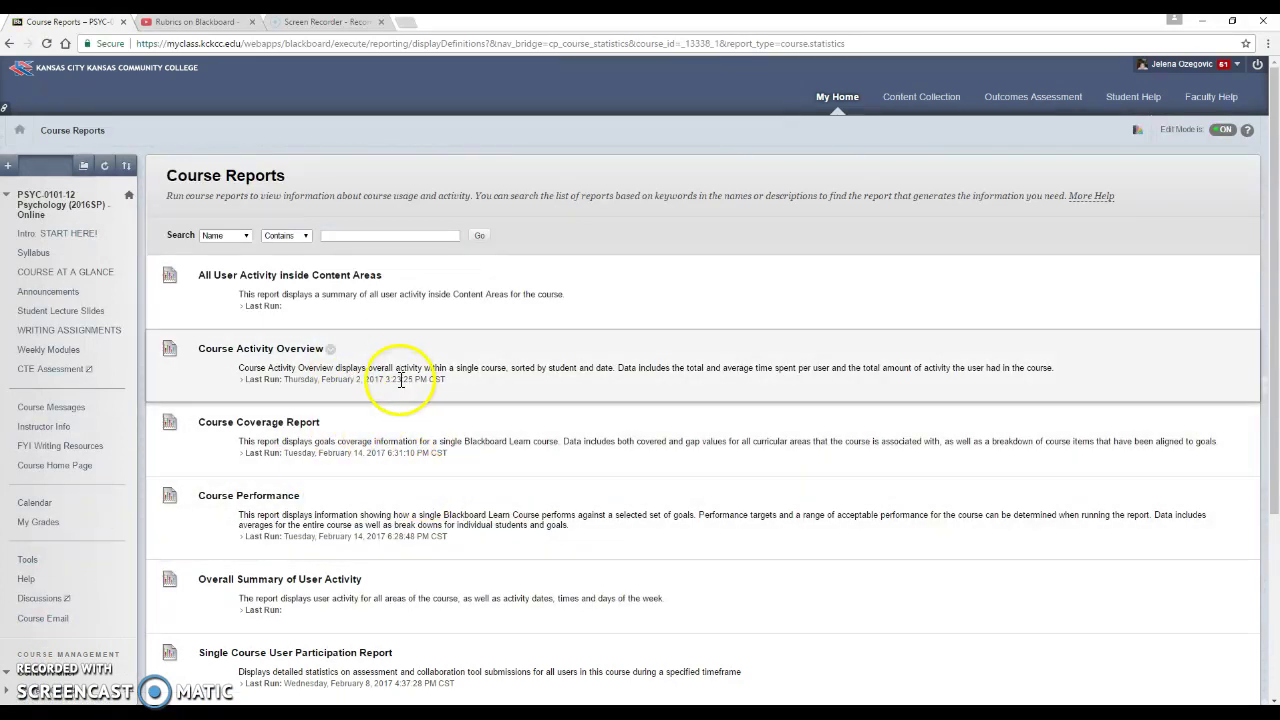
scroll(398, 383, down, 1)
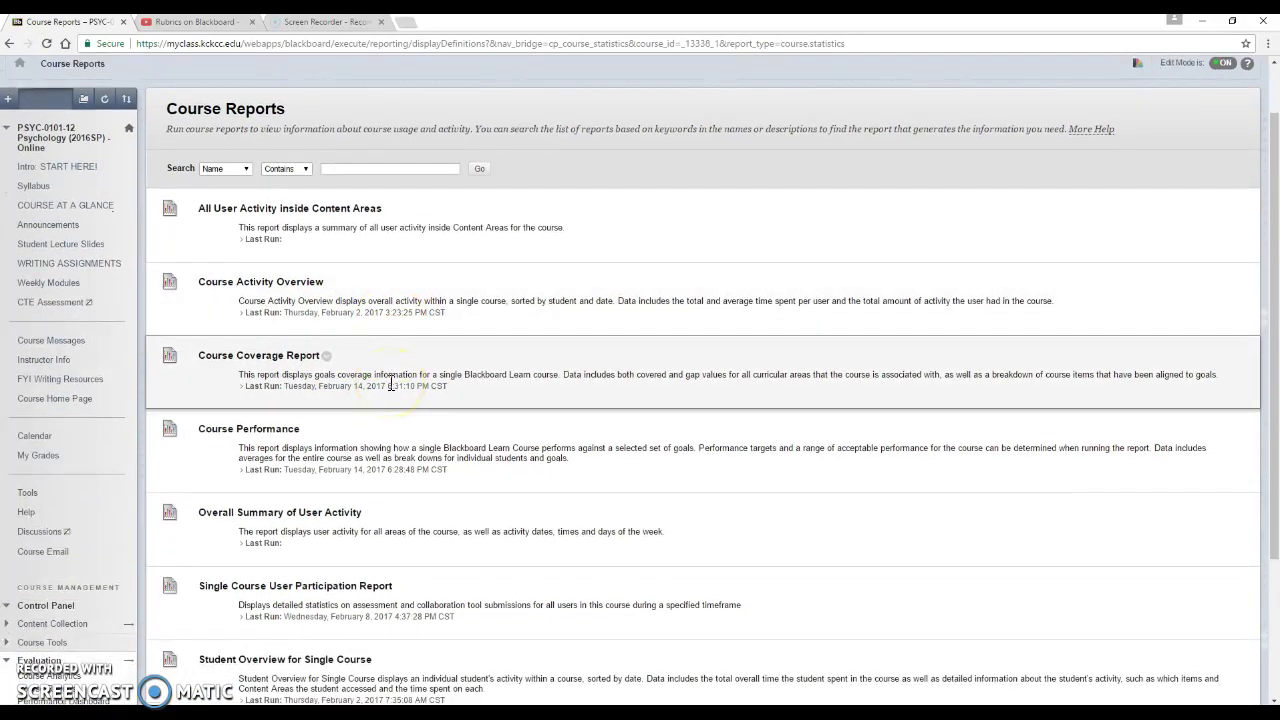
Step: Open the run settings for the Course Coverage Report
click(387, 391)
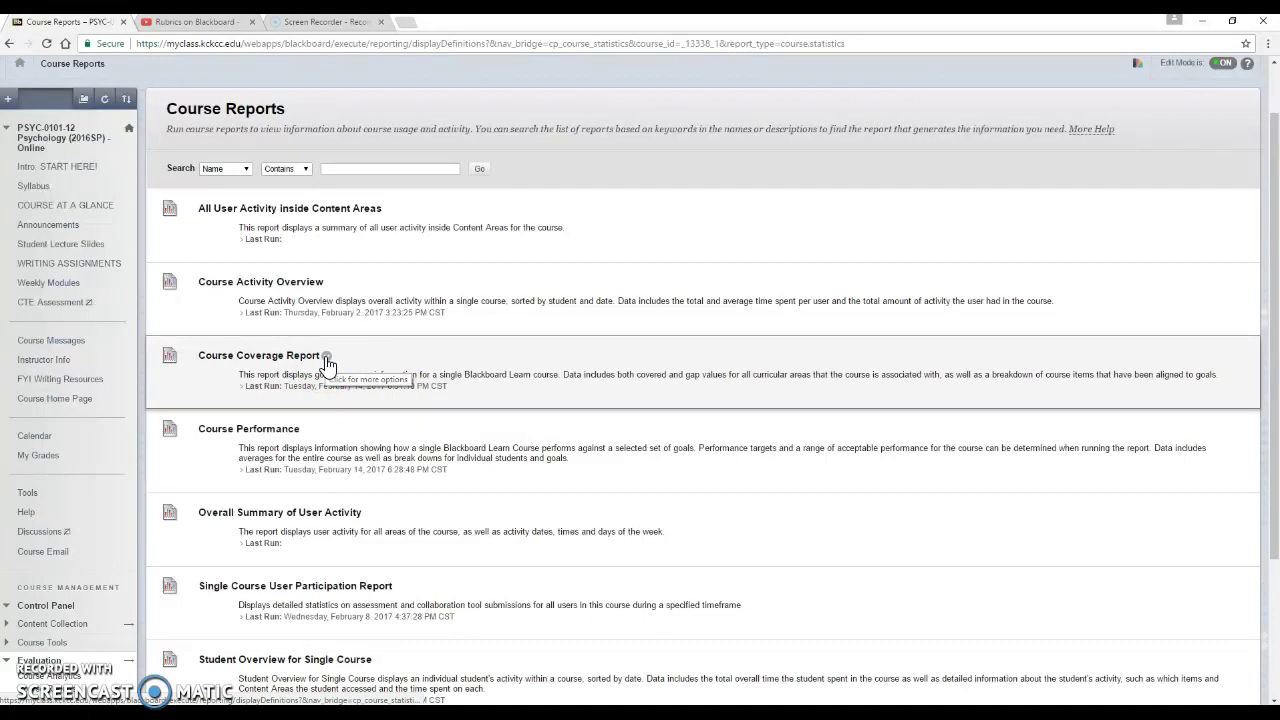
click(309, 434)
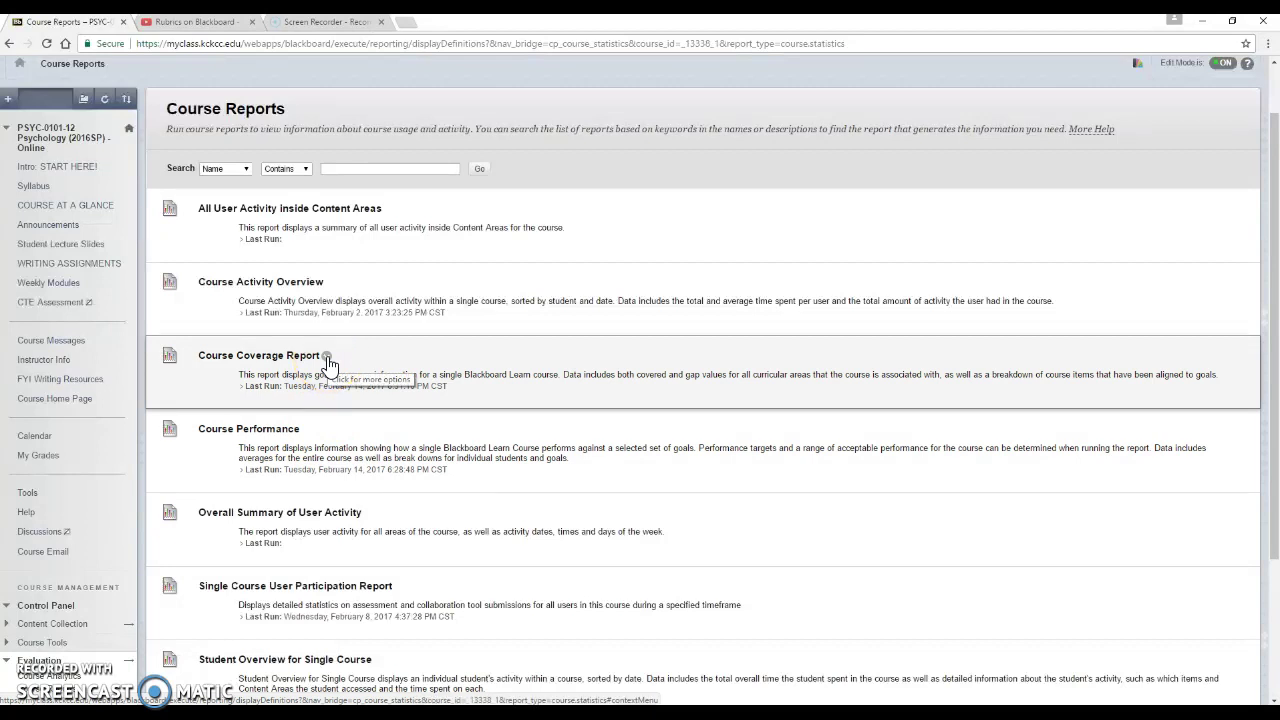
click(328, 362)
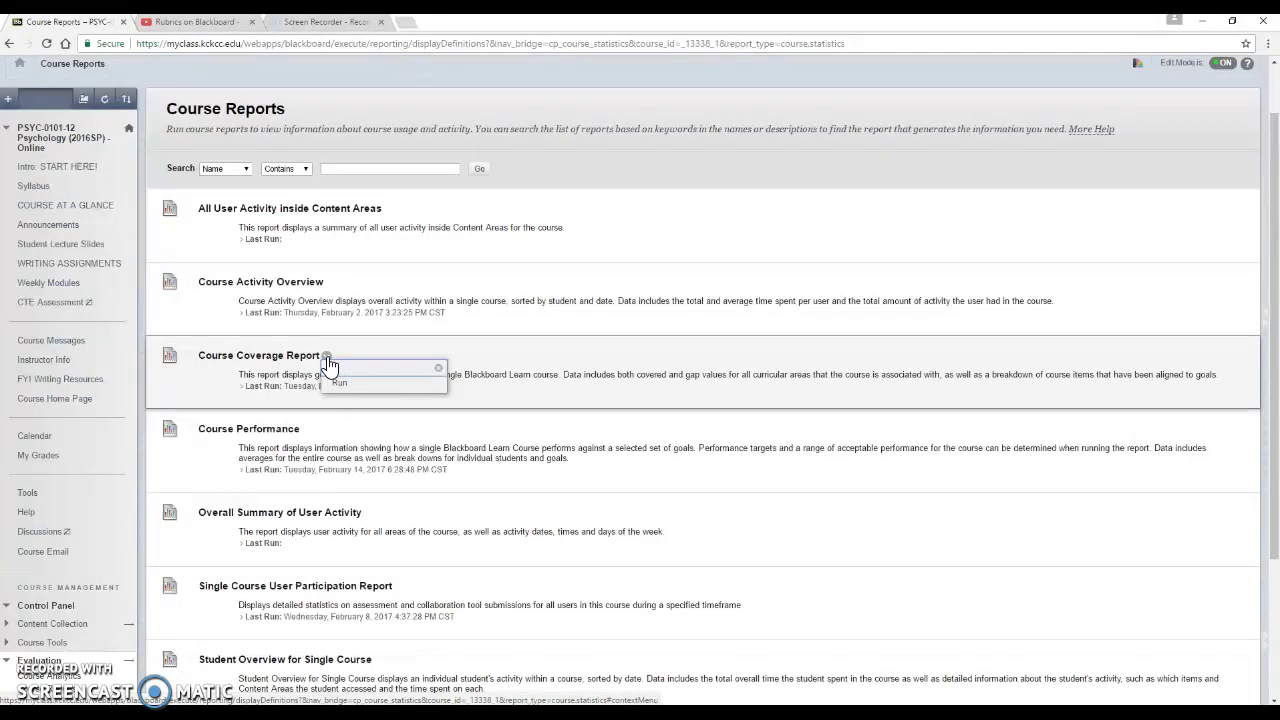
click(339, 389)
click(338, 385)
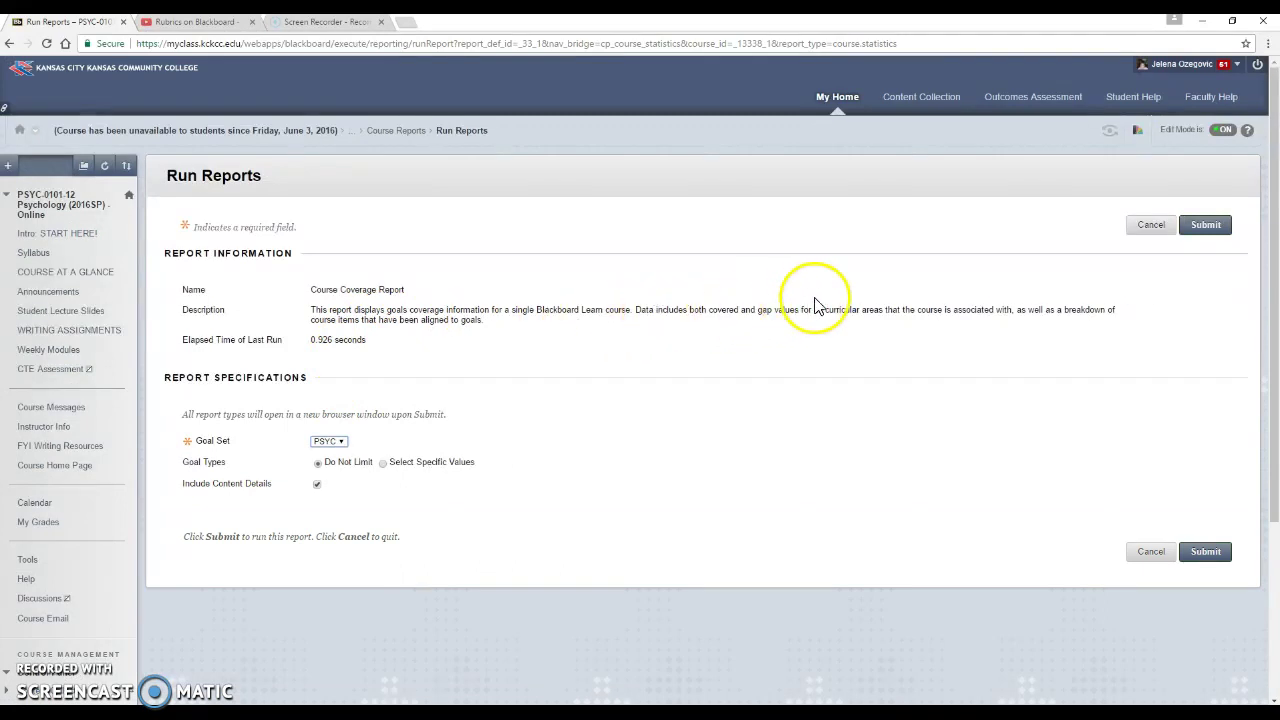
Step: Submit the Course Coverage Report with its preset specifications and open the downloadable report file
click(1206, 226)
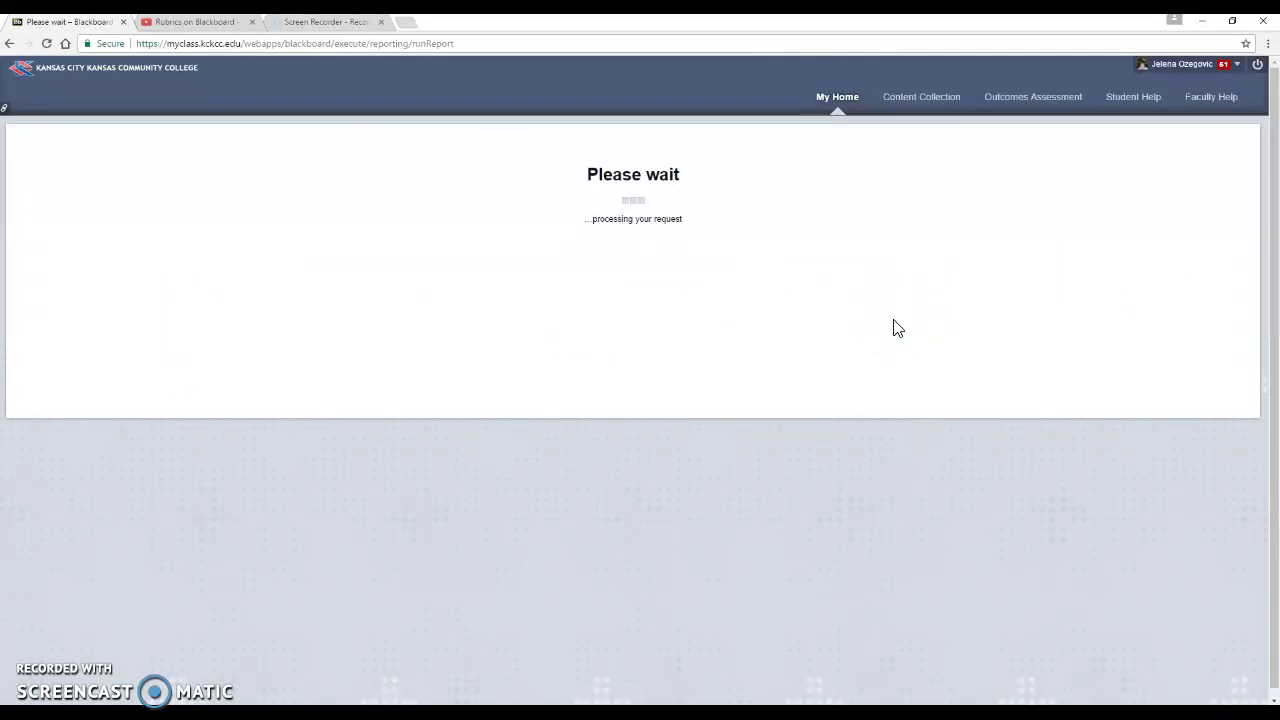
click(867, 307)
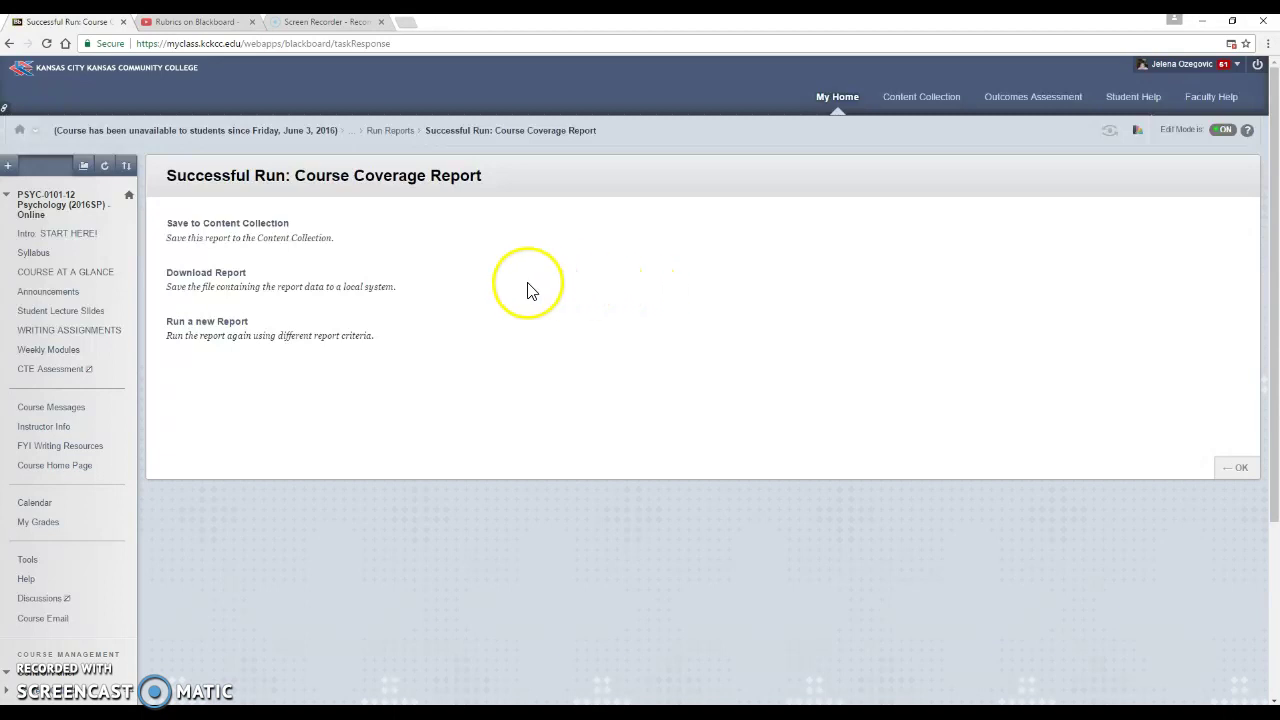
click(213, 277)
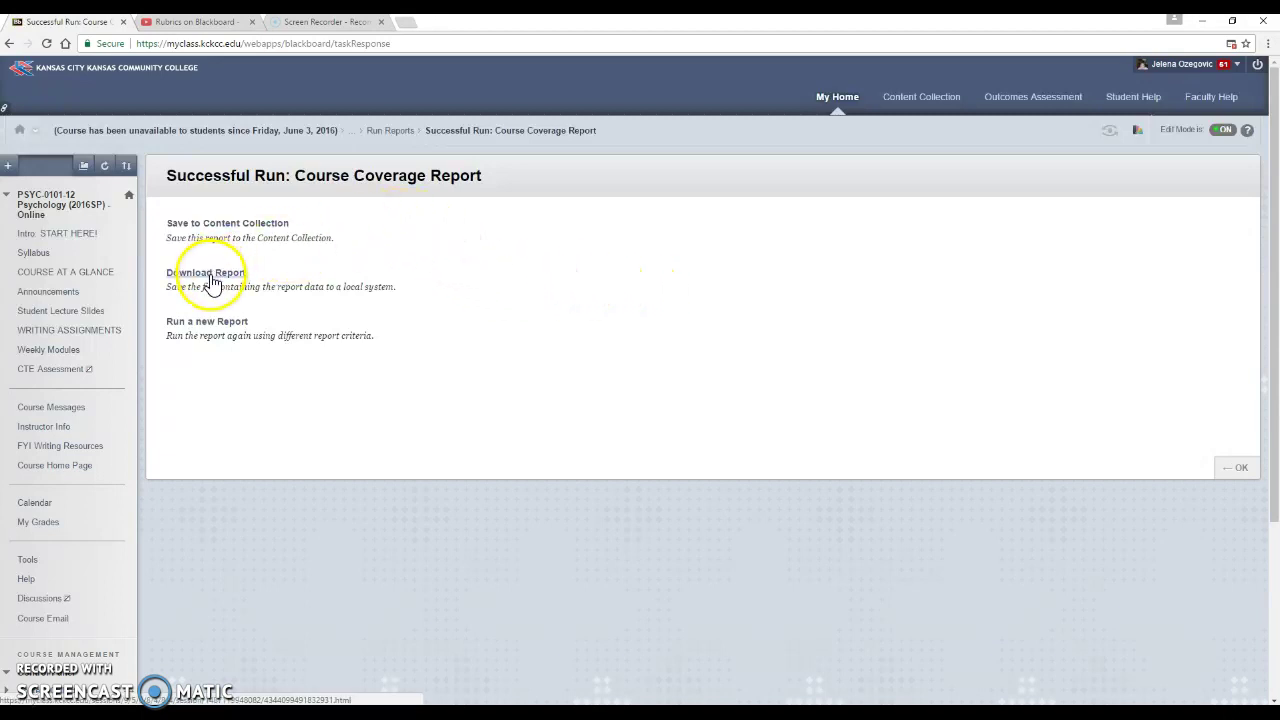
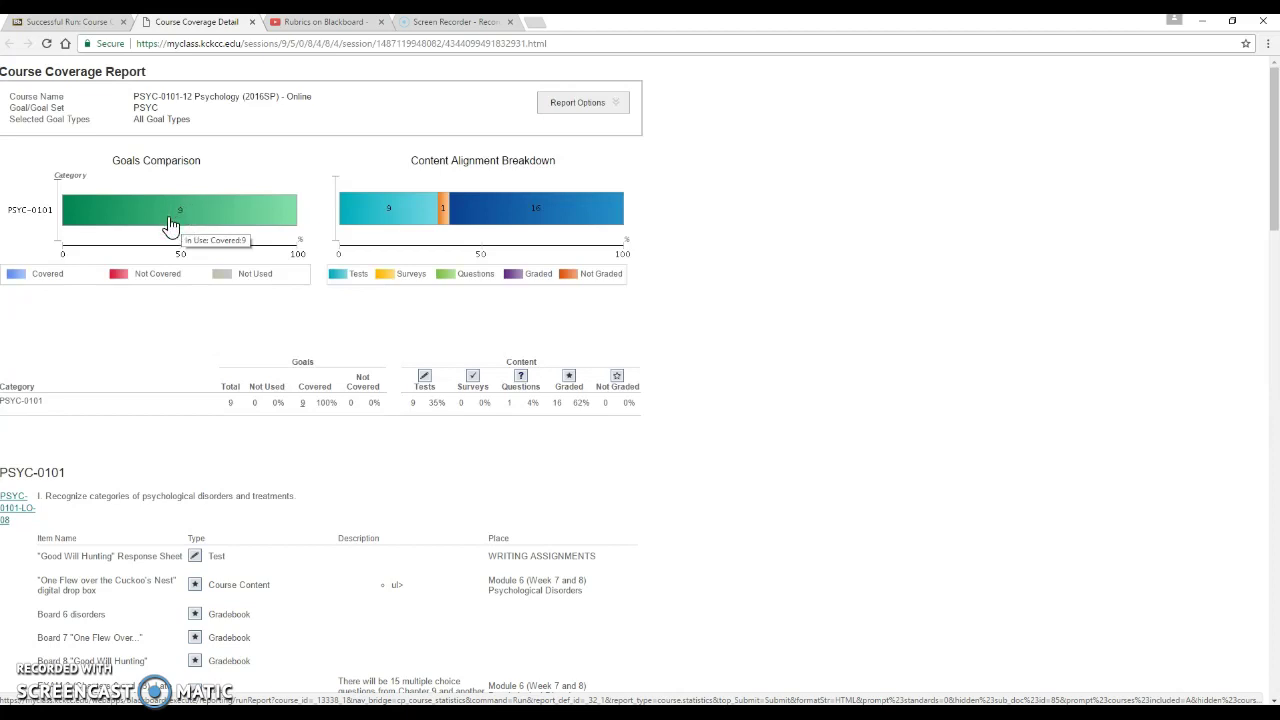
Step: Examine the coverage report's Goals Comparison chart and the course items aligned to each PSYC-0101 goal
click(171, 229)
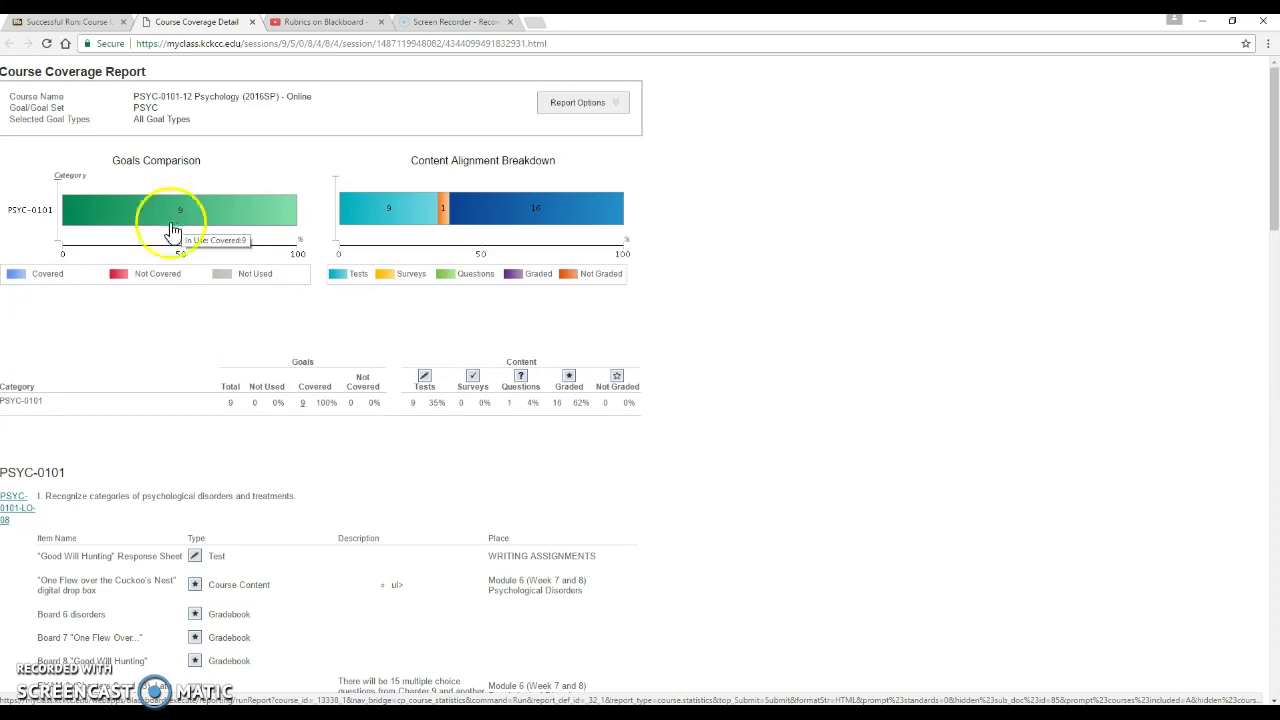
click(127, 238)
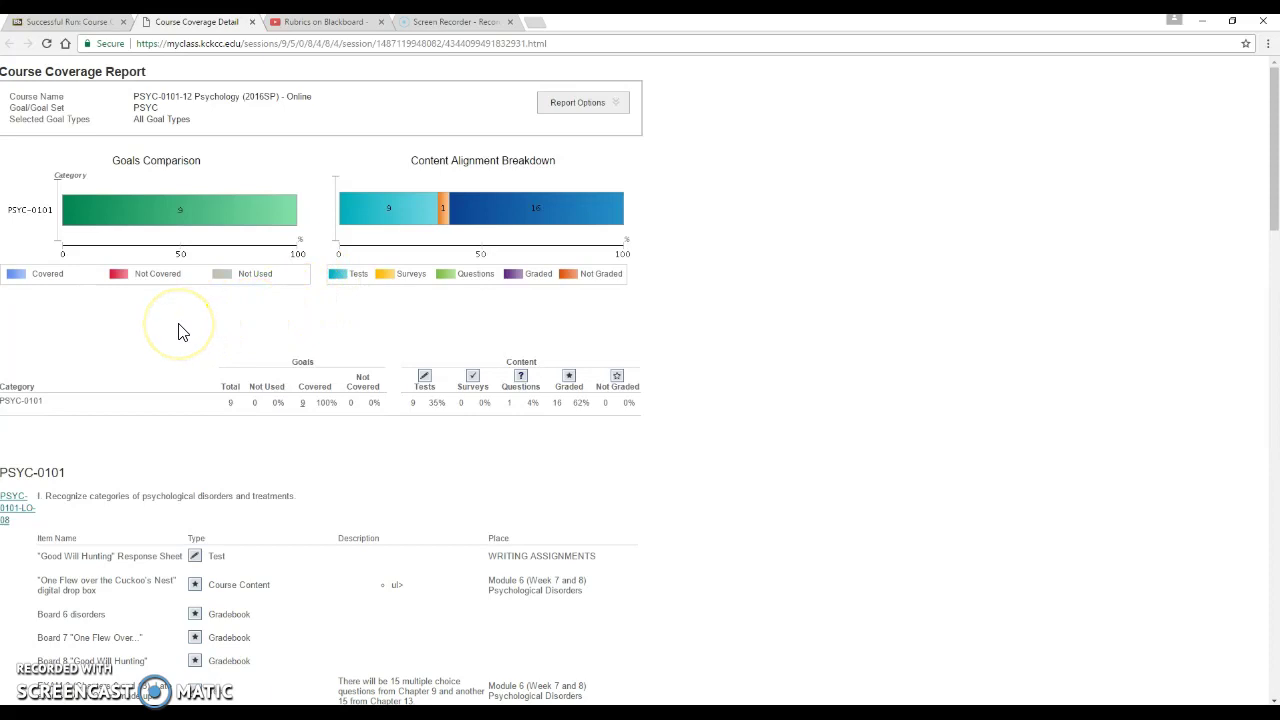
scroll(190, 332, down, 1)
scroll(182, 333, down, 1)
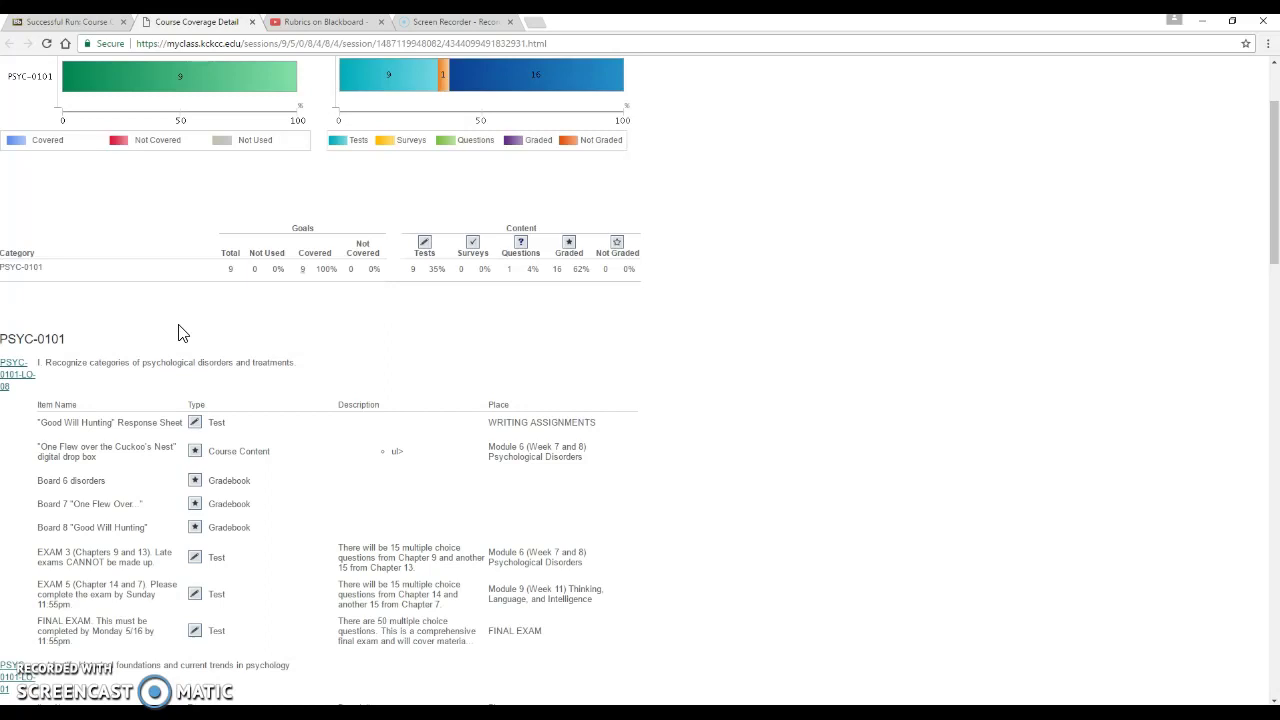
scroll(180, 331, down, 1)
scroll(157, 288, down, 1)
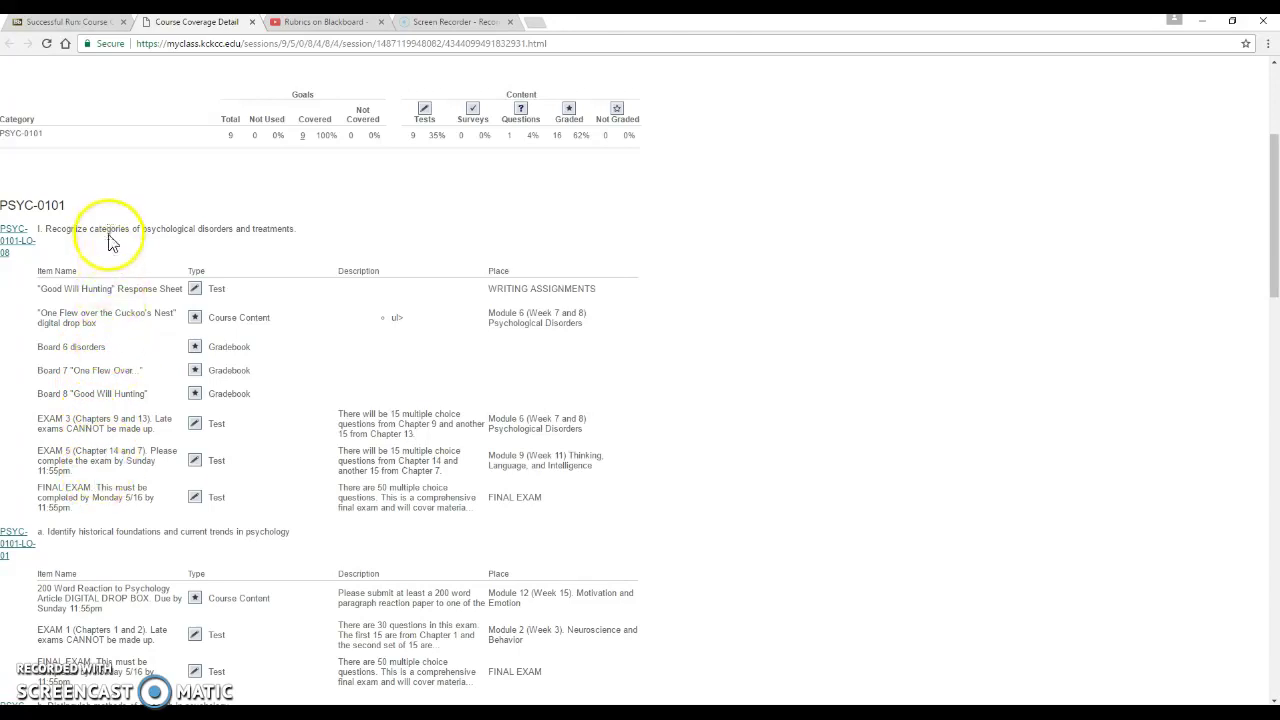
scroll(122, 352, down, 1)
scroll(122, 352, down, 4)
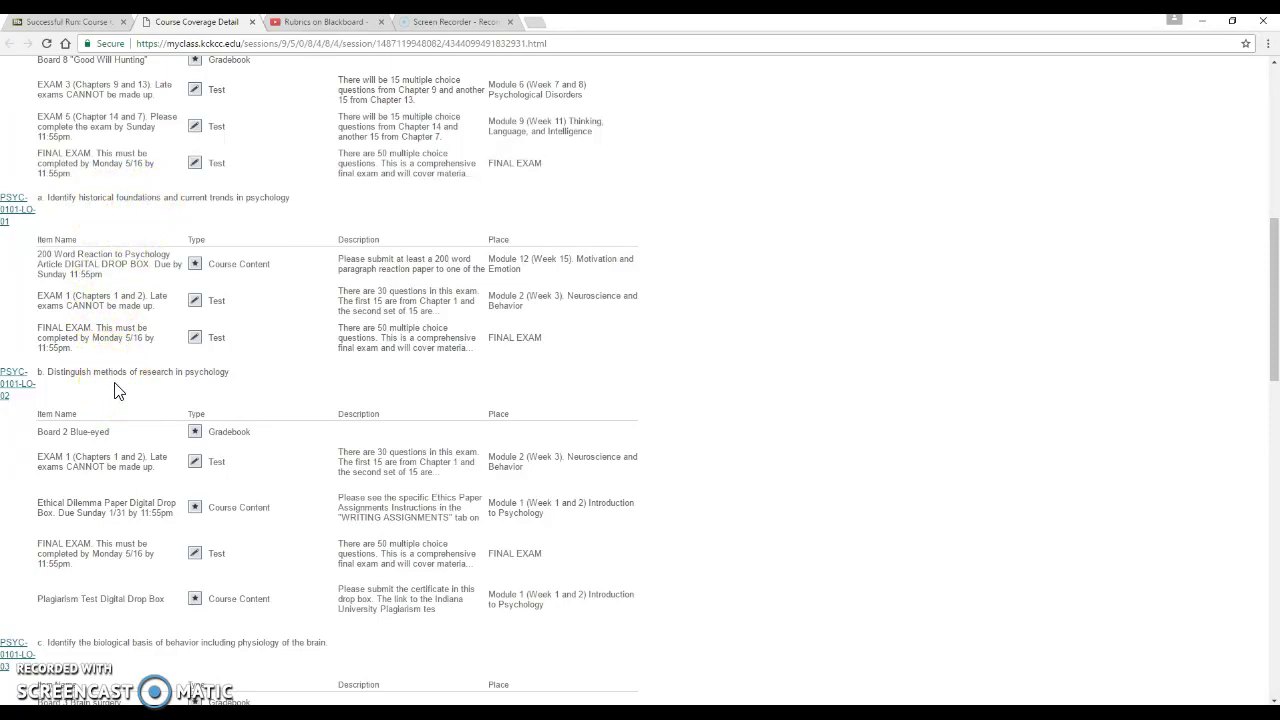
scroll(114, 390, up, 1)
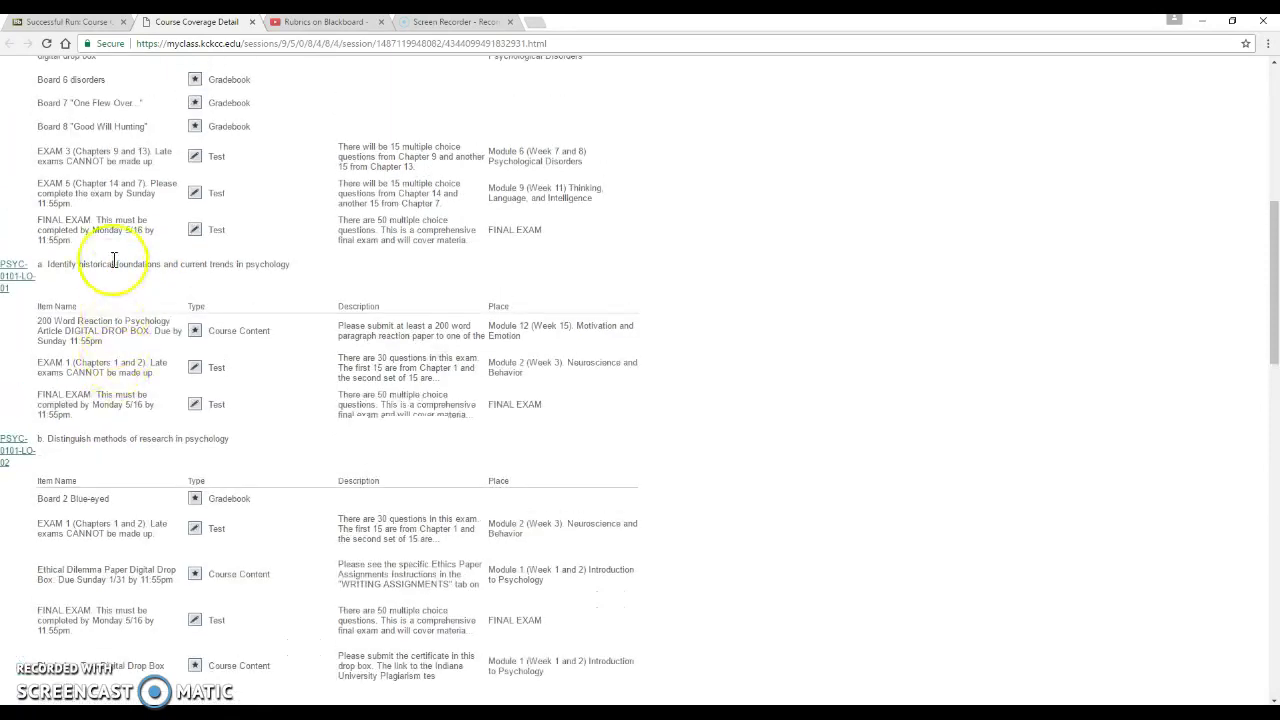
Step: Return to the completed report run page and reopen the list of course reports
click(79, 24)
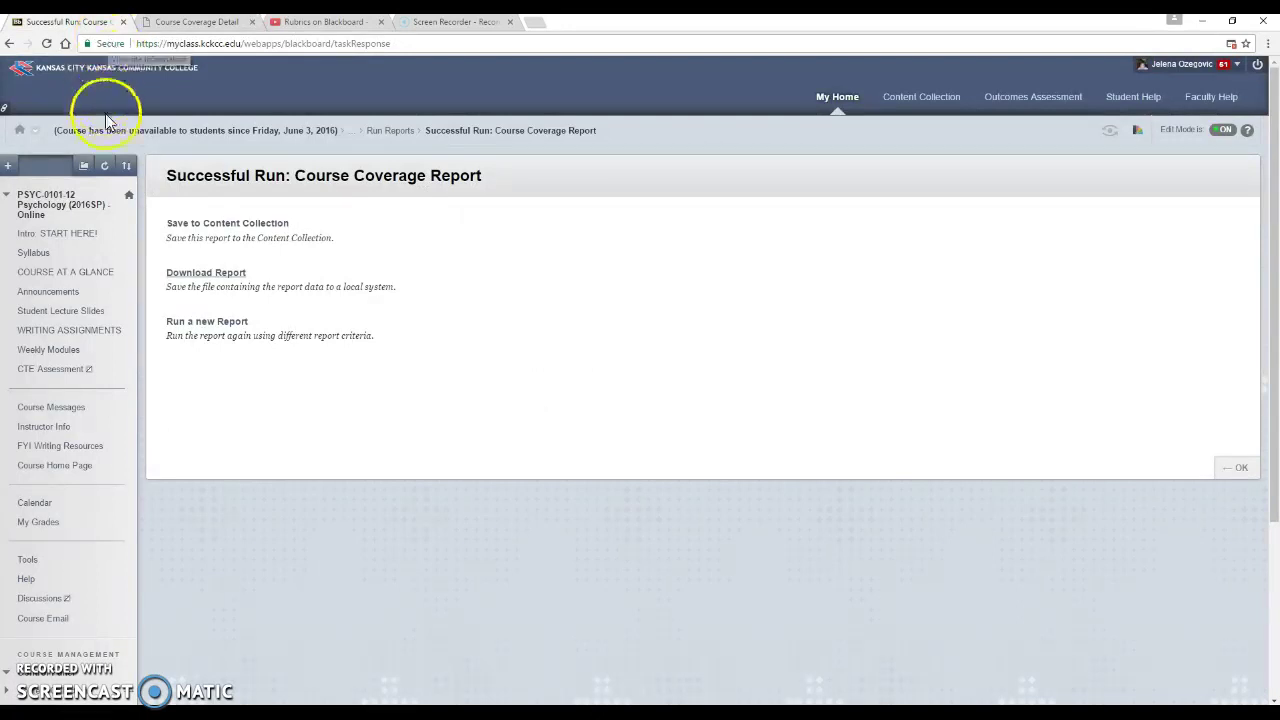
click(208, 321)
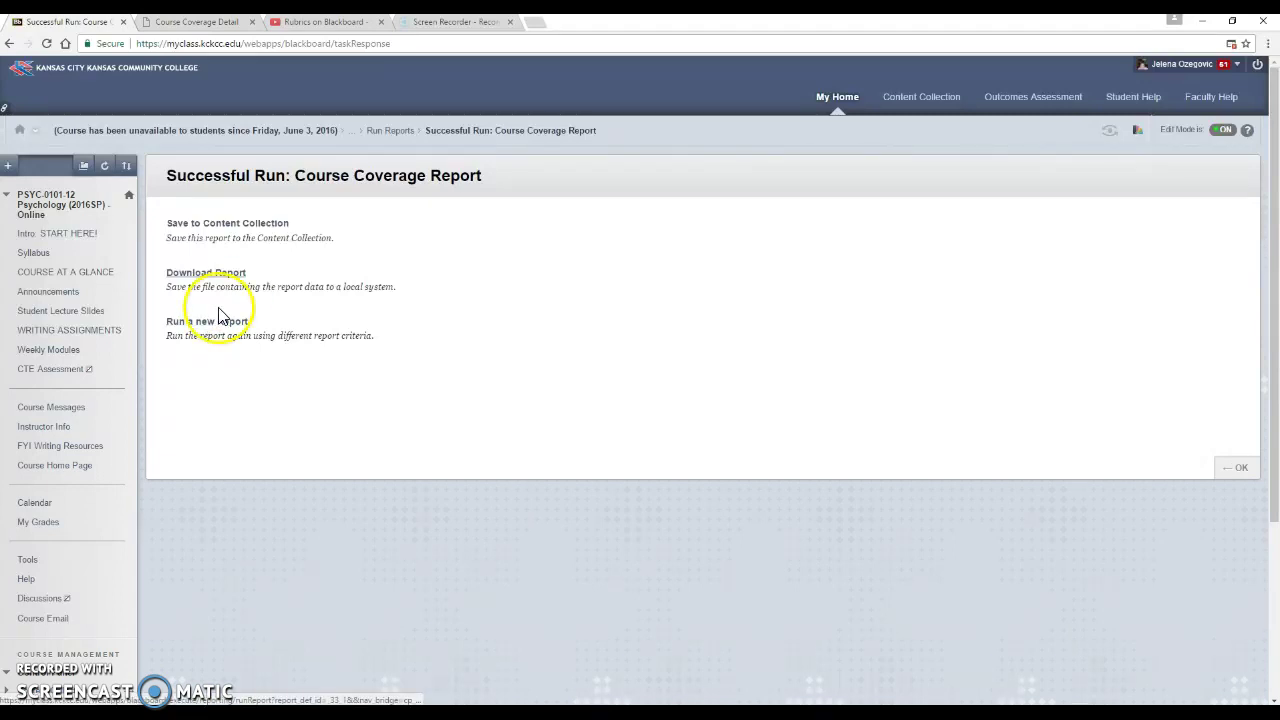
scroll(233, 322, down, 1)
scroll(233, 322, down, 1)
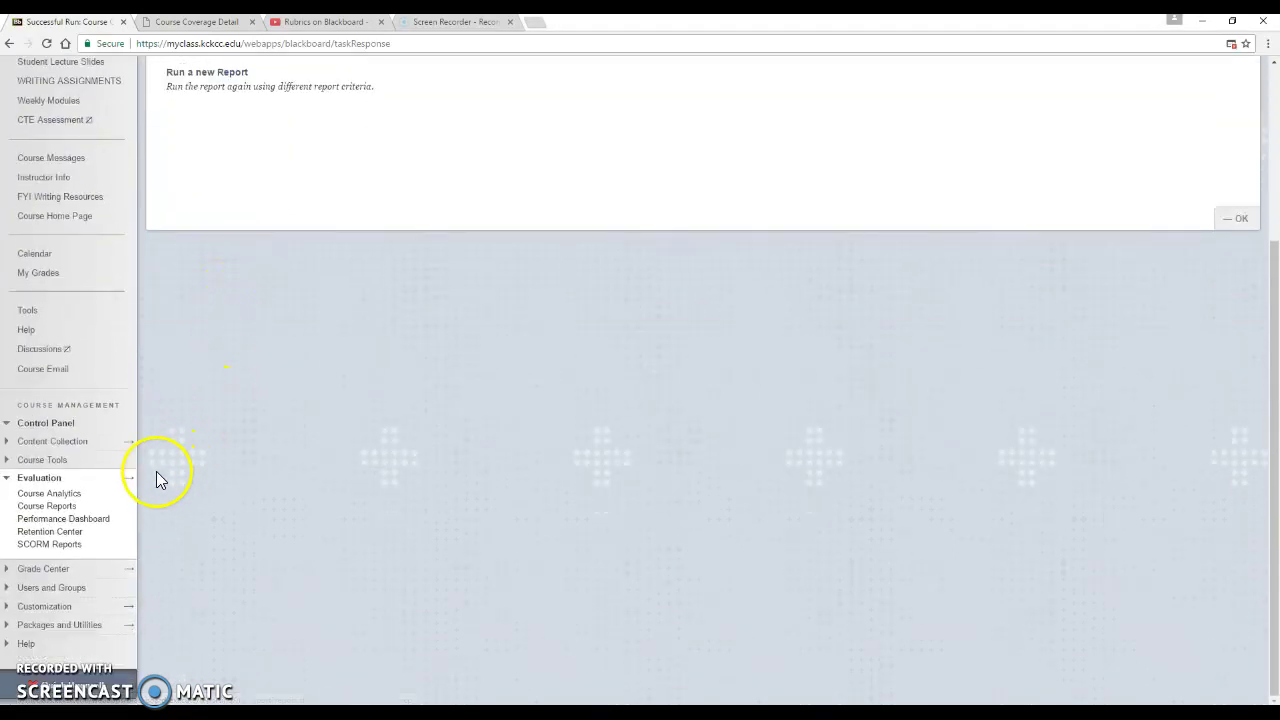
click(55, 507)
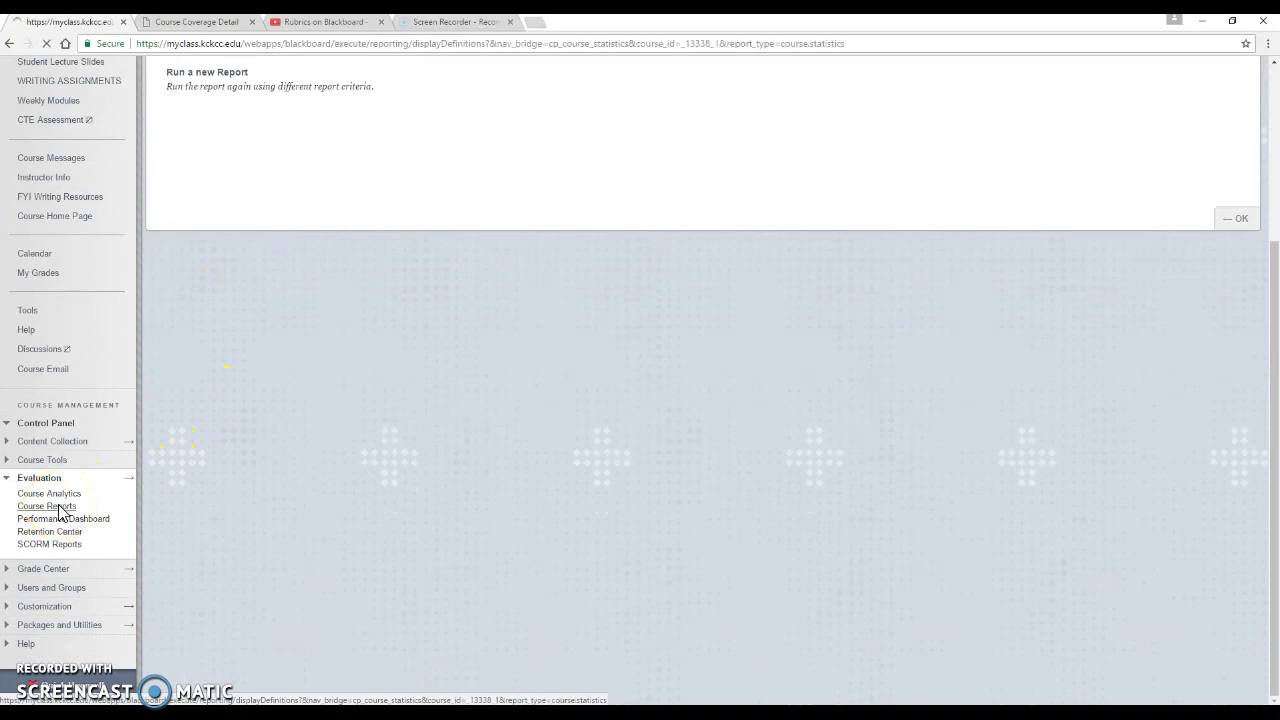
scroll(177, 371, down, 2)
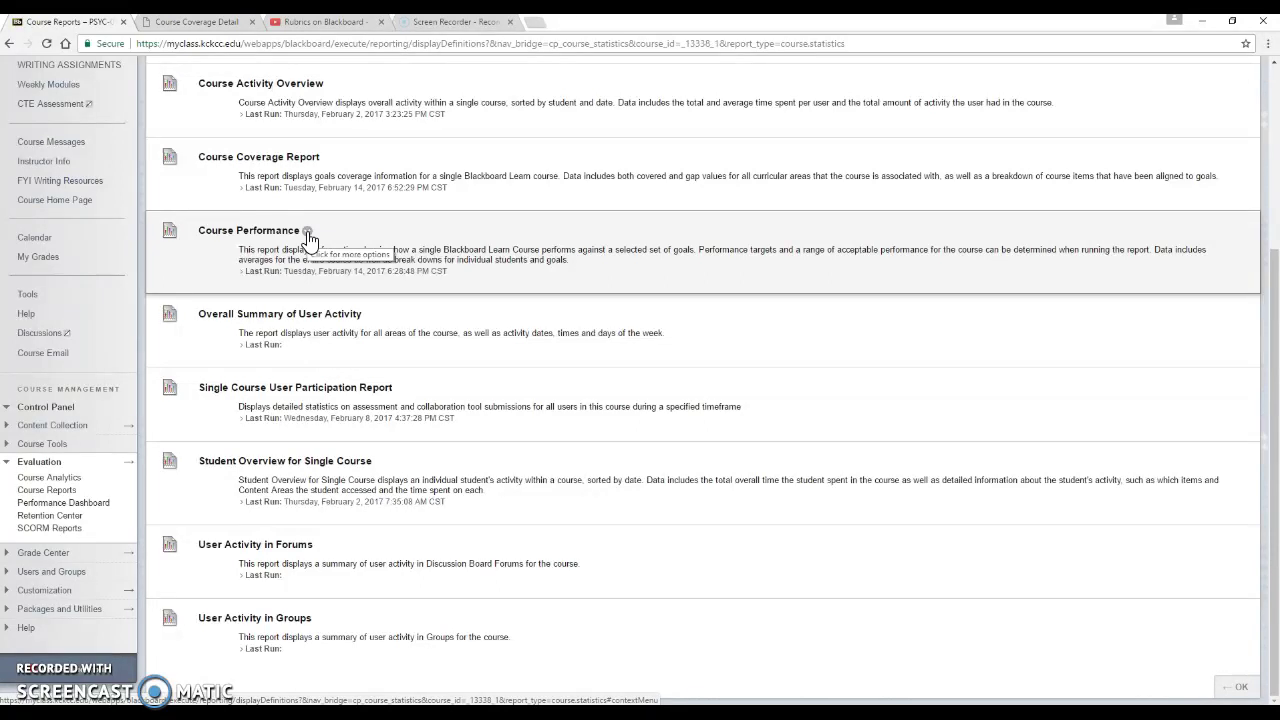
Step: Run the Course Performance report with a new Target Performance Level, keeping the other specifications as preset
click(309, 238)
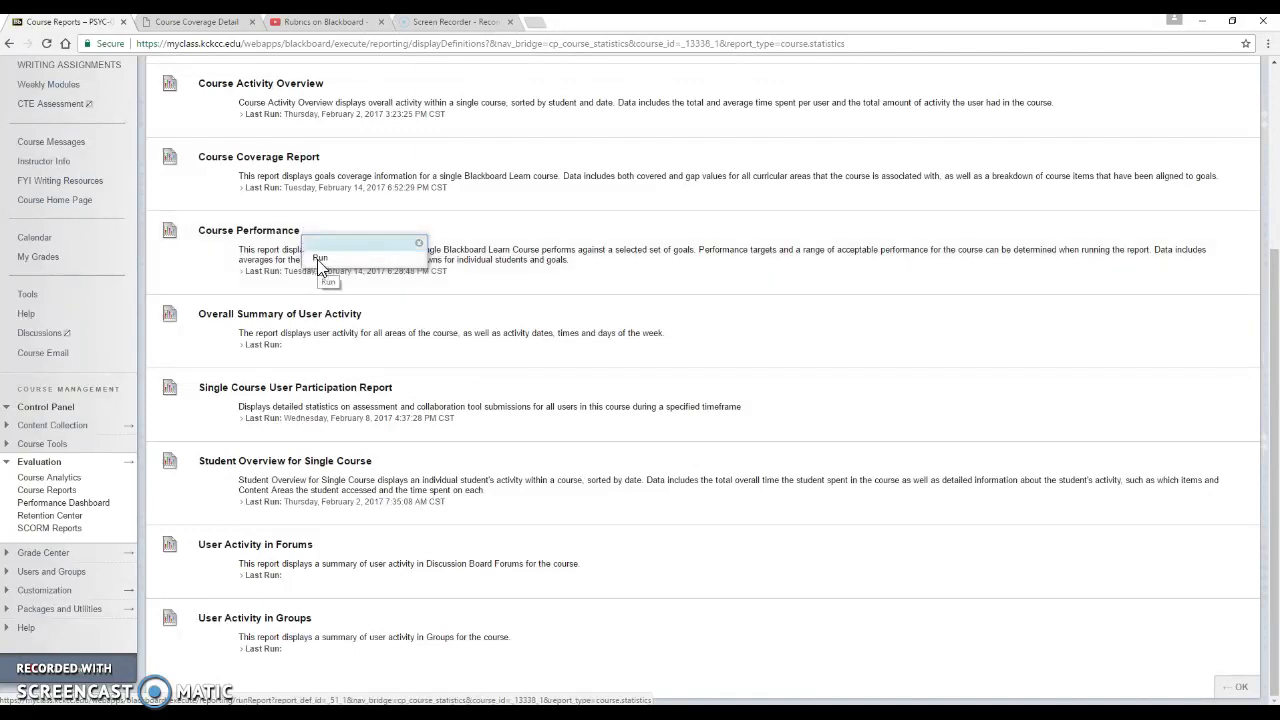
click(318, 258)
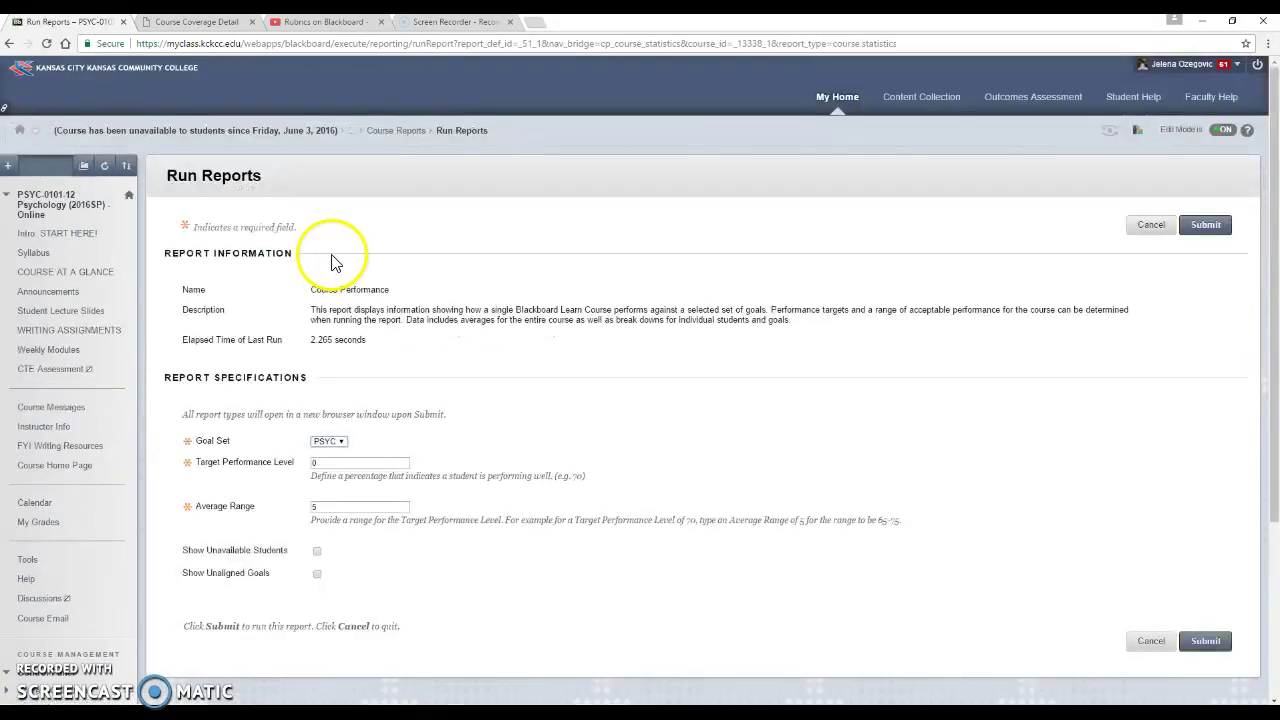
click(313, 463)
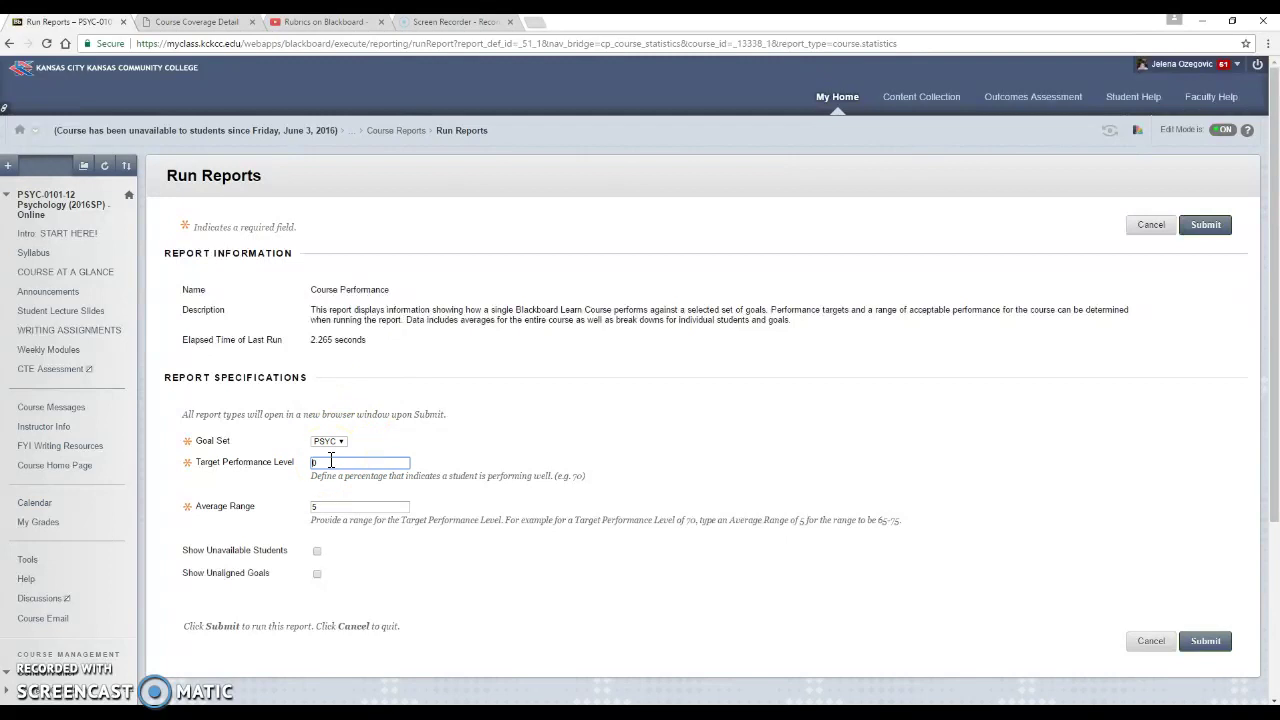
text(7)
key(Delete)
key(BackSpace)
text(7)
click(1222, 224)
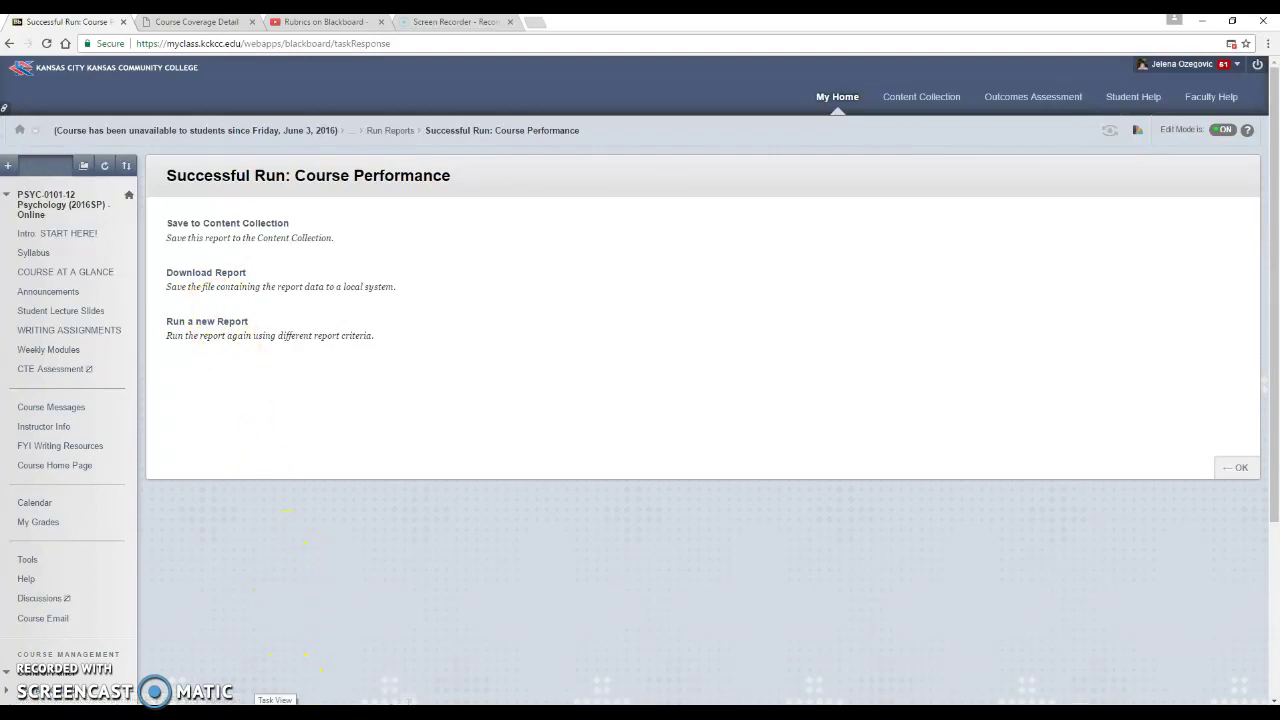
Step: Switch to the Word document Course Performance Report sample (1) and examine its course overview and detail by goal
click(268, 712)
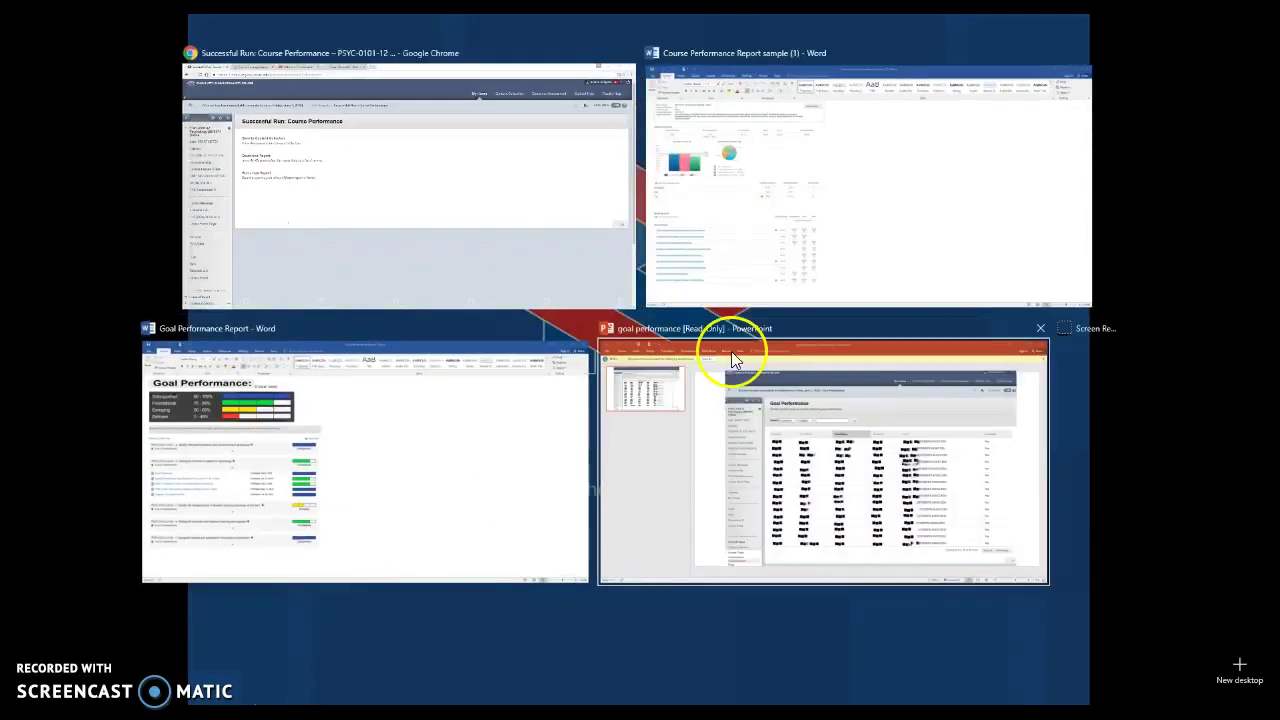
click(975, 233)
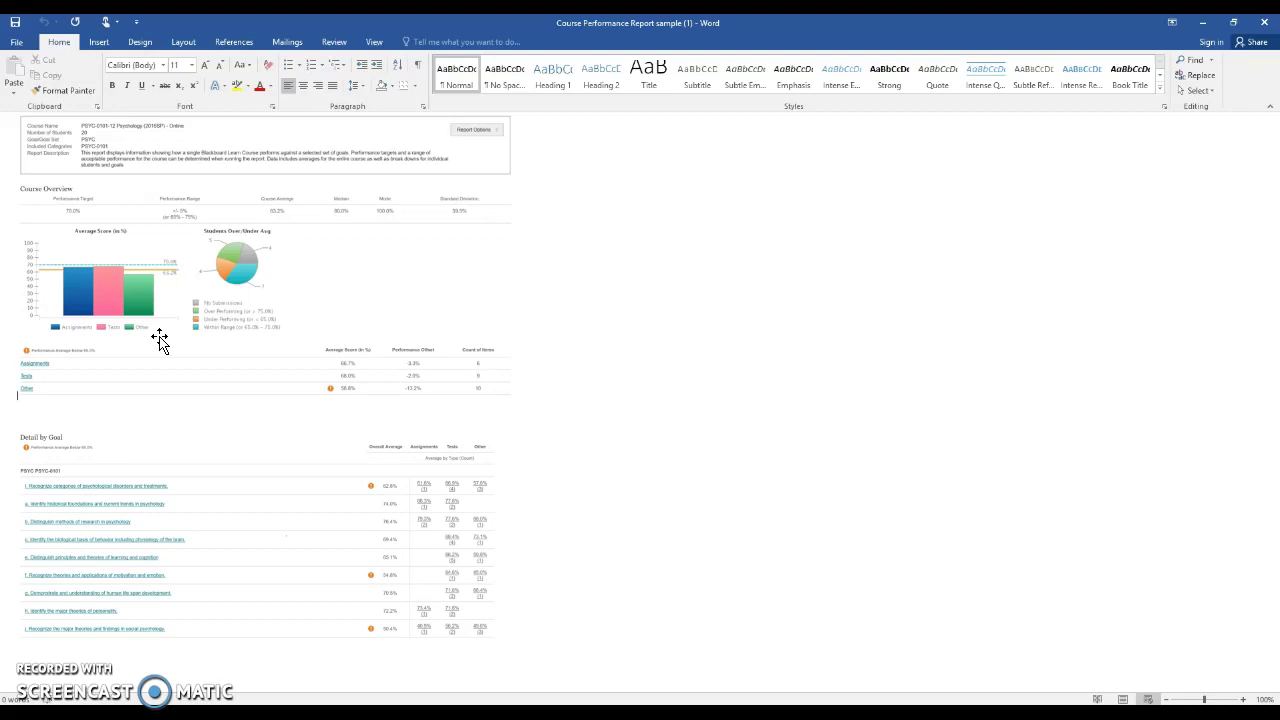
drag(160, 340, 231, 400)
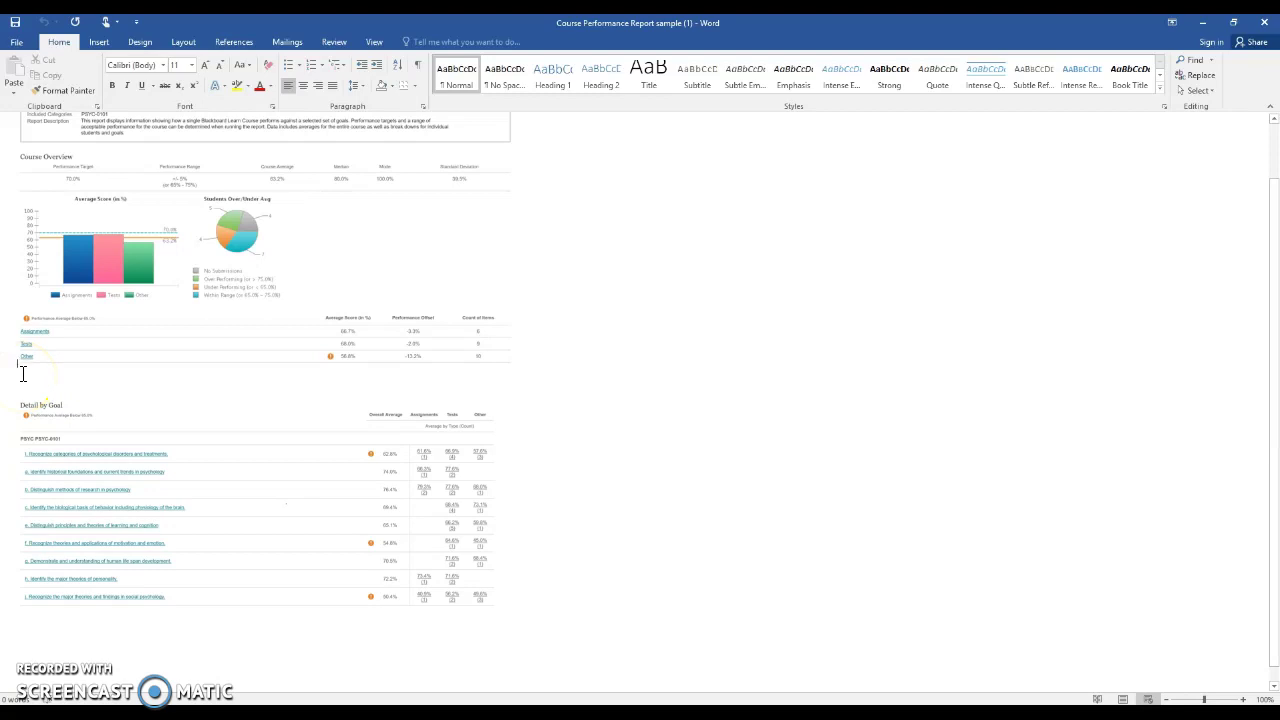
scroll(22, 373, down, 1)
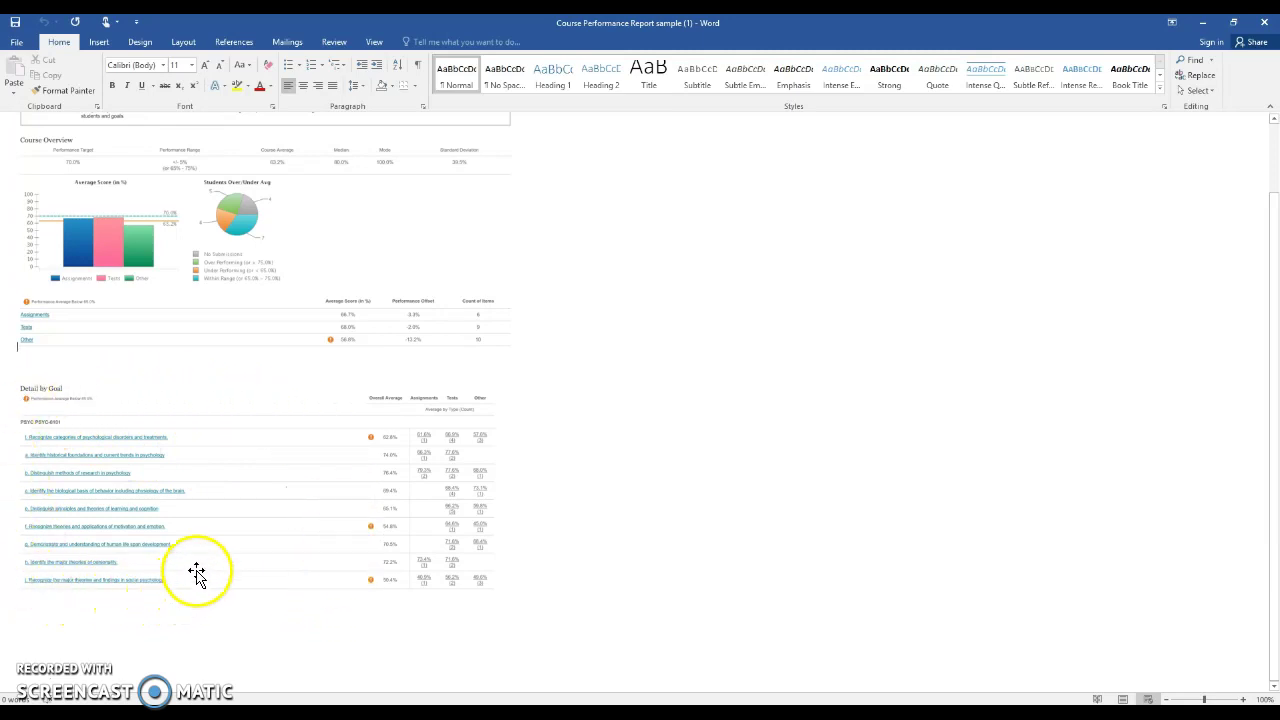
click(176, 424)
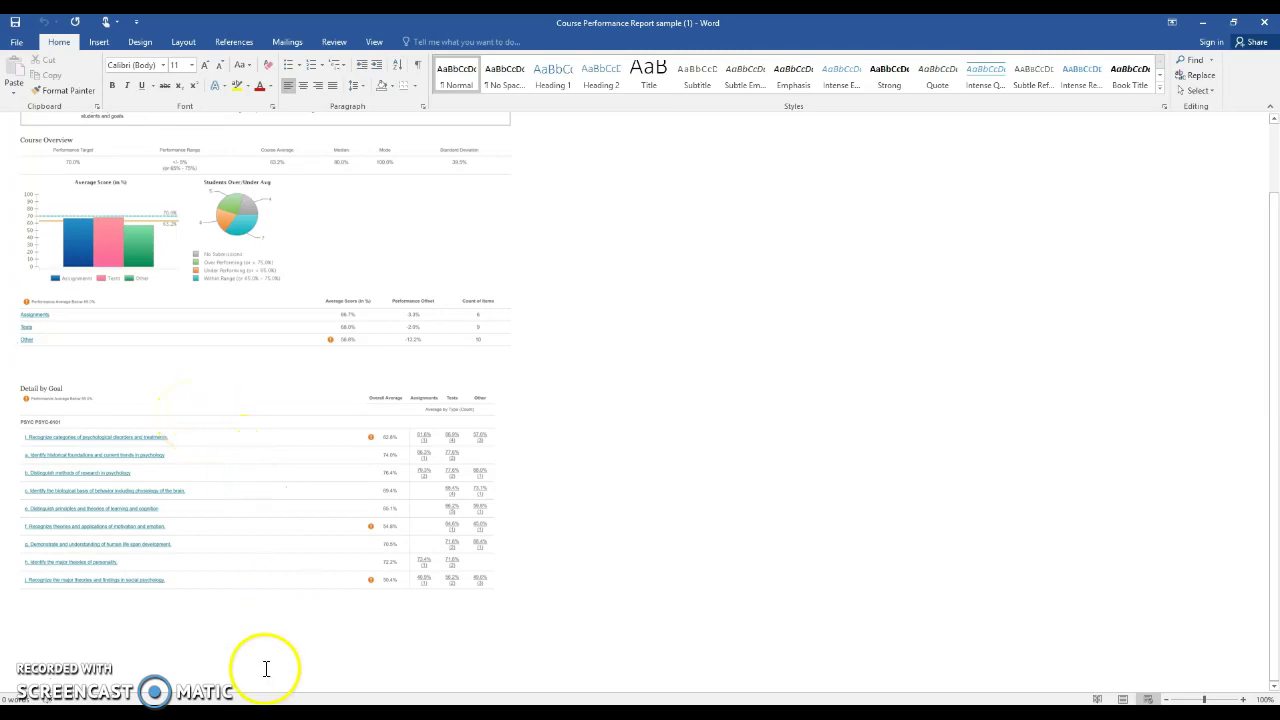
Step: Switch to the Goal Performance Report document in Word to view the student's rating for each goal
key(super+Tab)
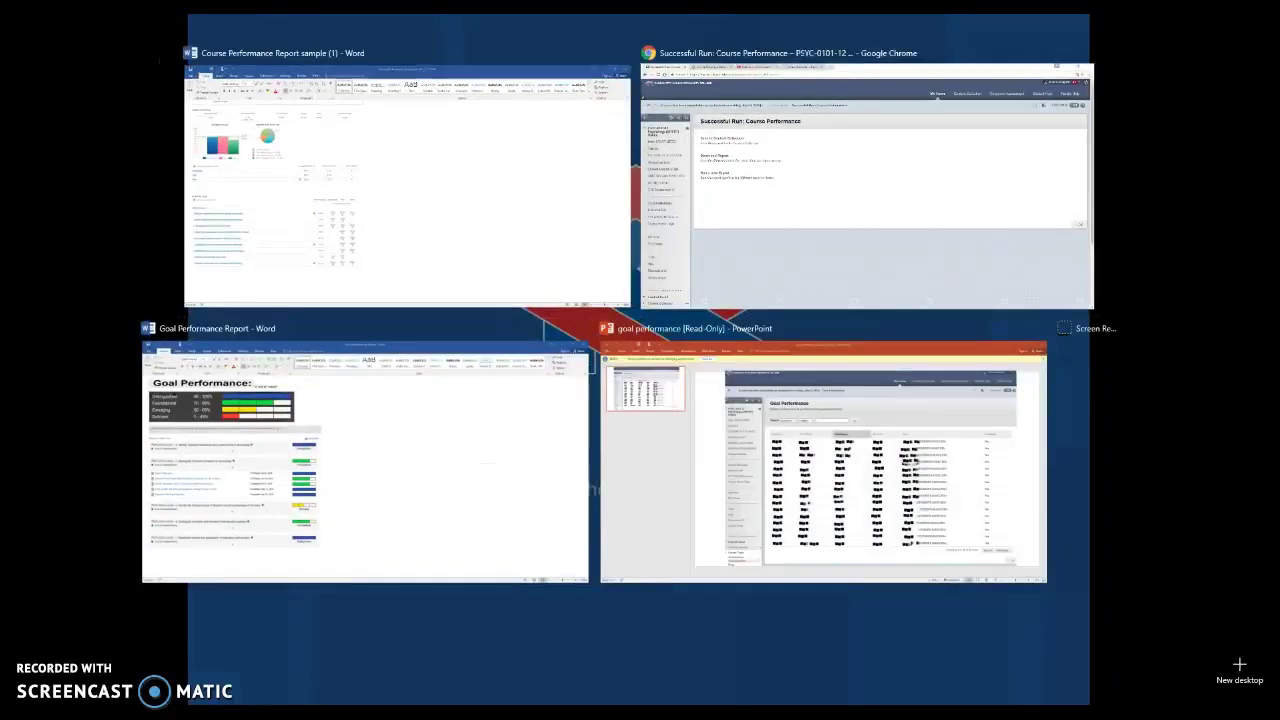
click(432, 500)
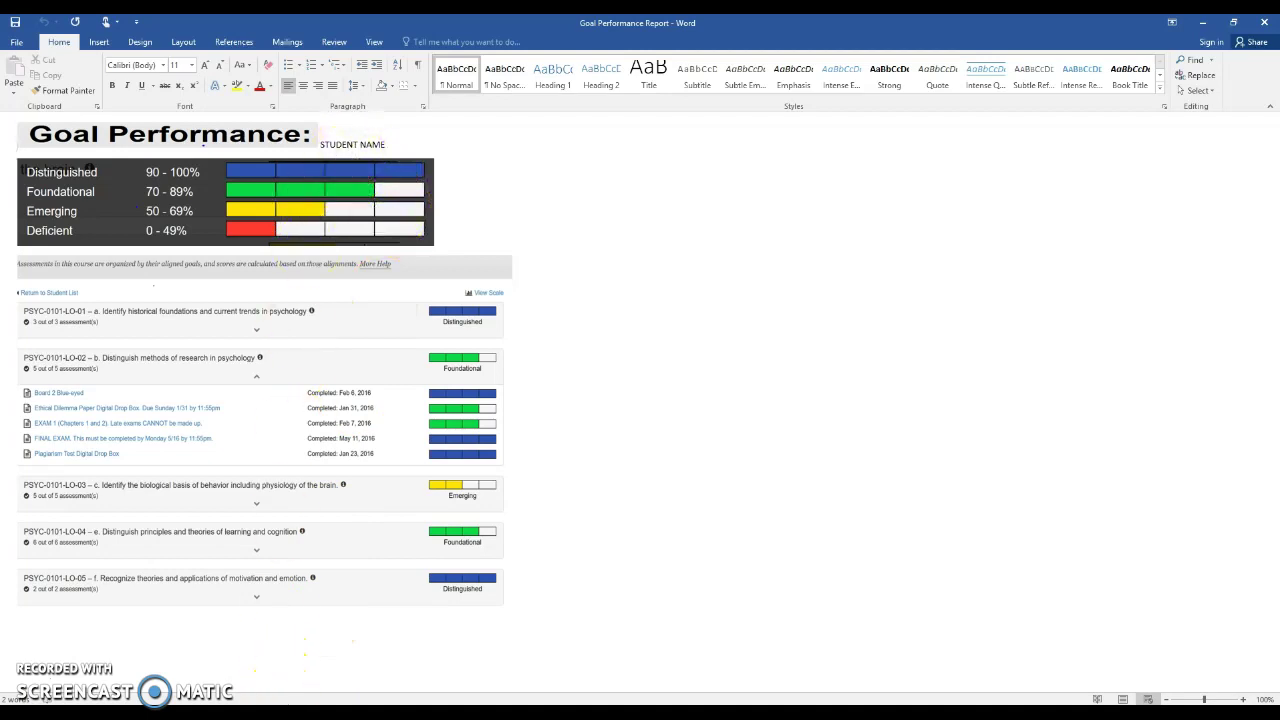
Step: Switch back to Blackboard in Chrome and expand Course Tools in the course's Control Panel to find Goal Performance
key(super+Tab)
click(362, 526)
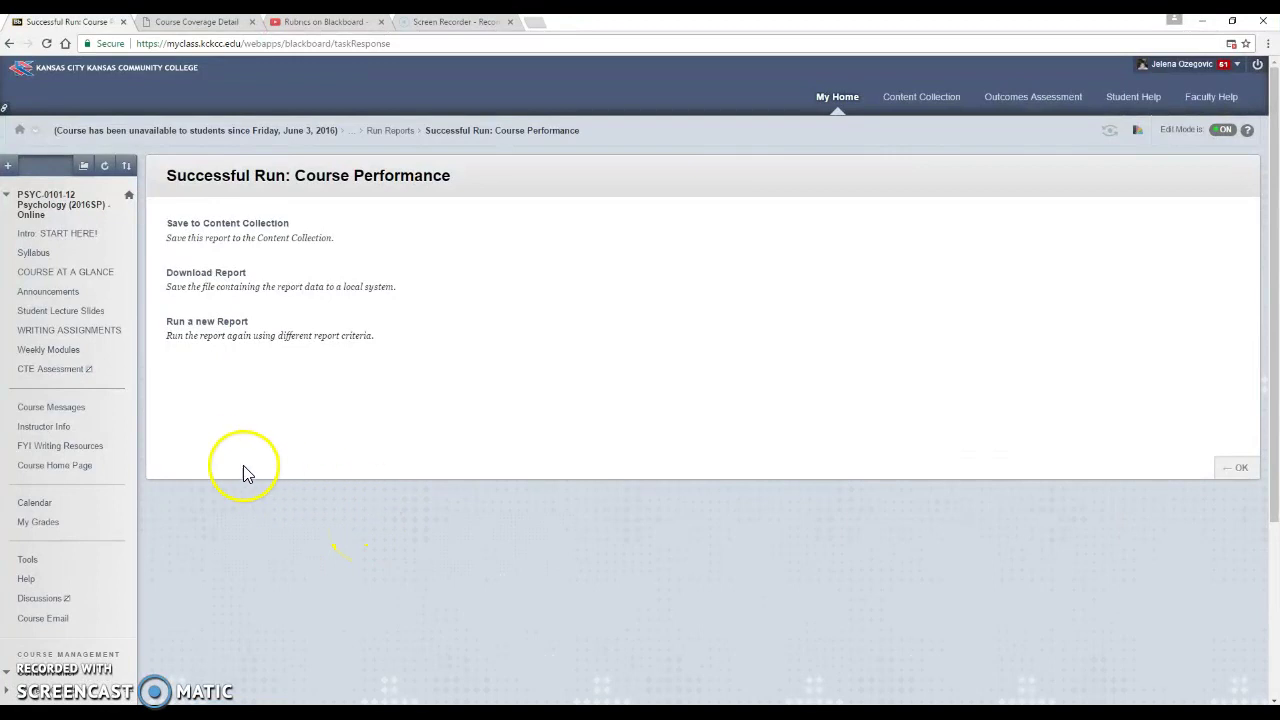
scroll(223, 458, down, 3)
scroll(224, 461, down, 2)
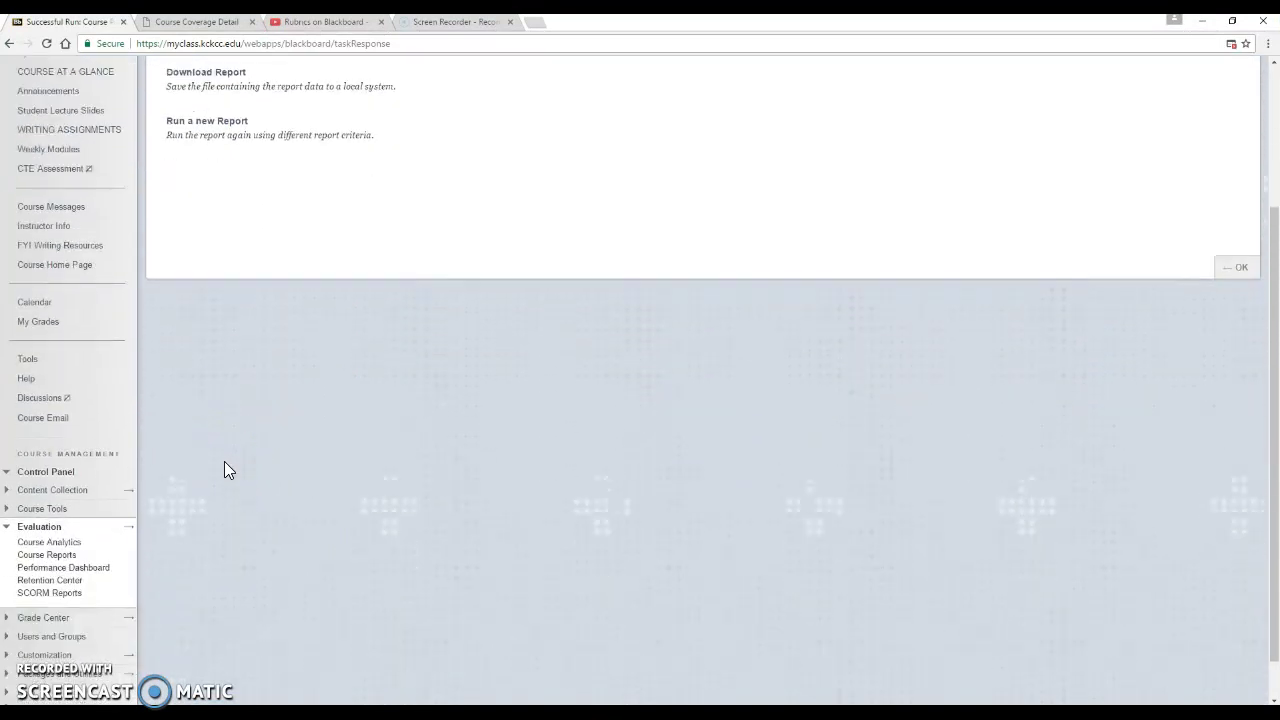
click(42, 511)
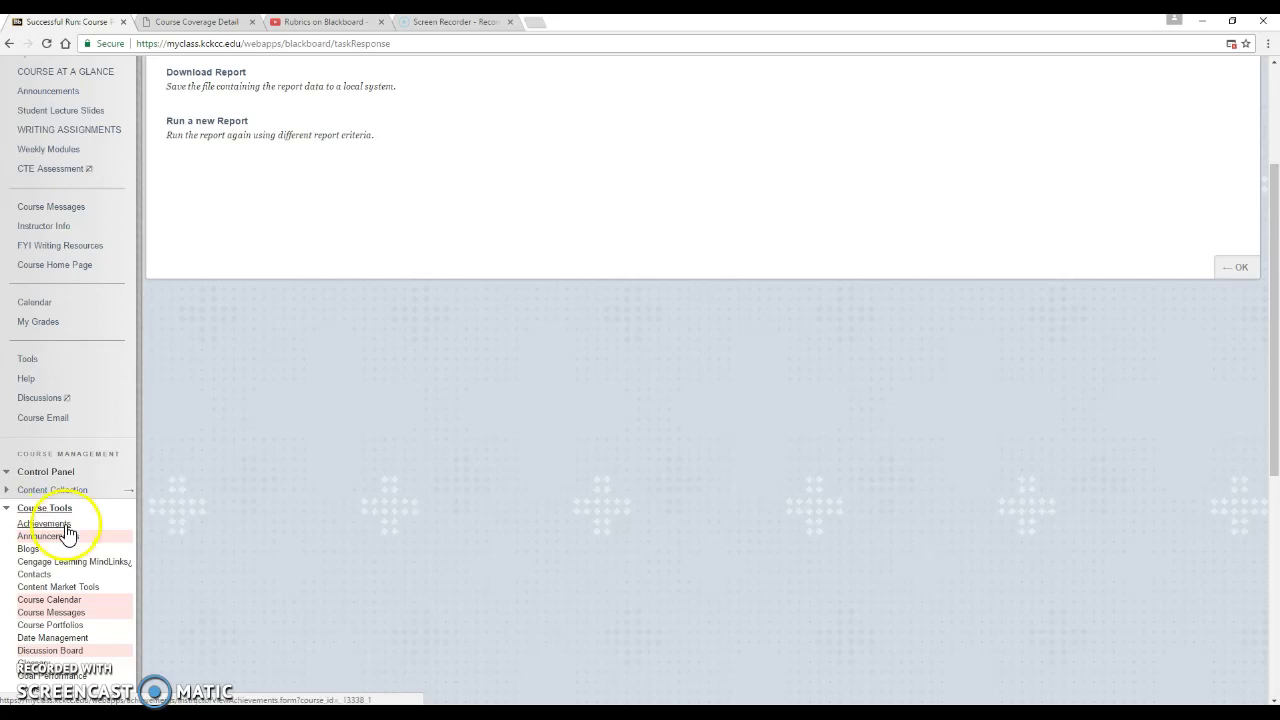
scroll(60, 530, down, 2)
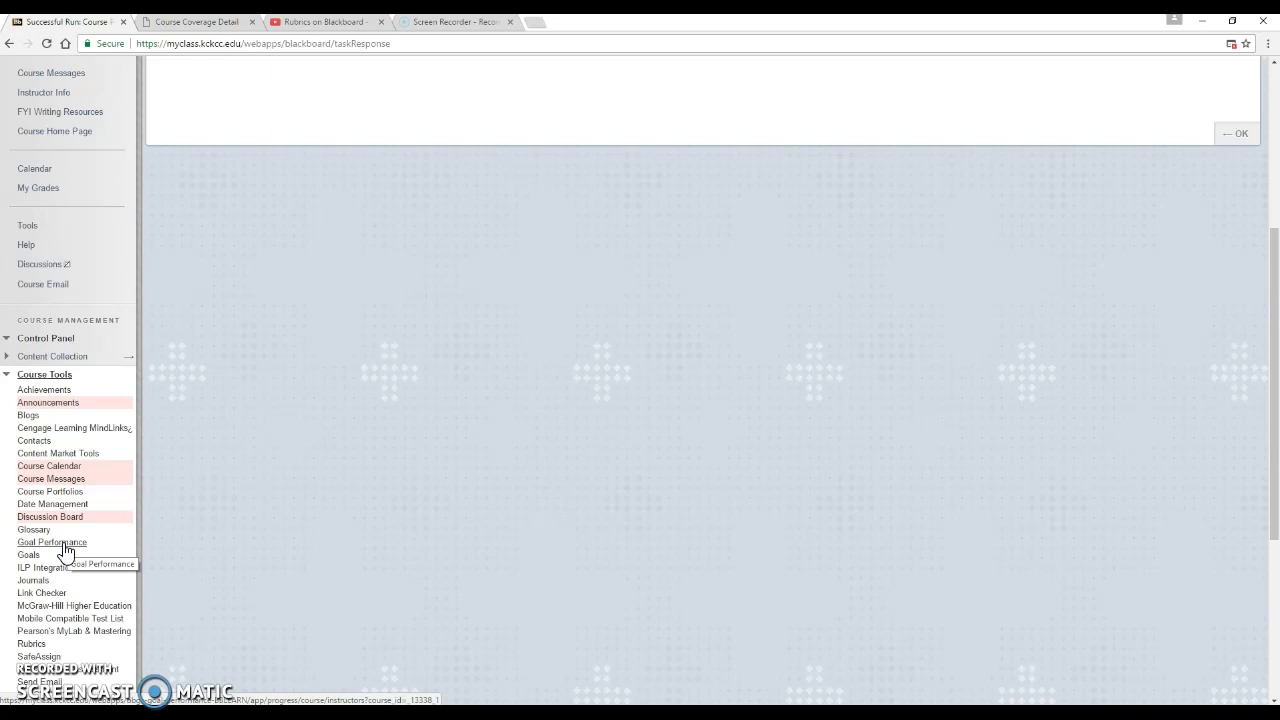
click(64, 545)
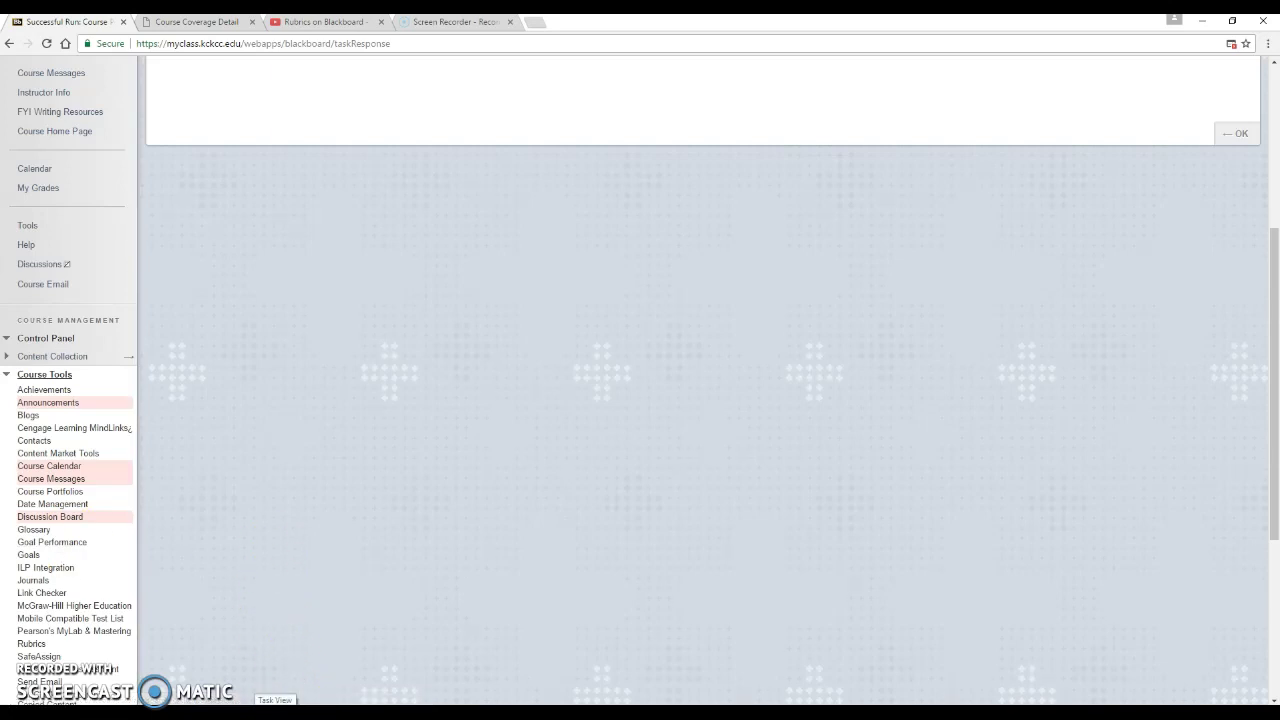
Step: View the student list in the goal performance presentation in PowerPoint, followed by the Goal Performance Report document in Word
click(275, 715)
click(752, 550)
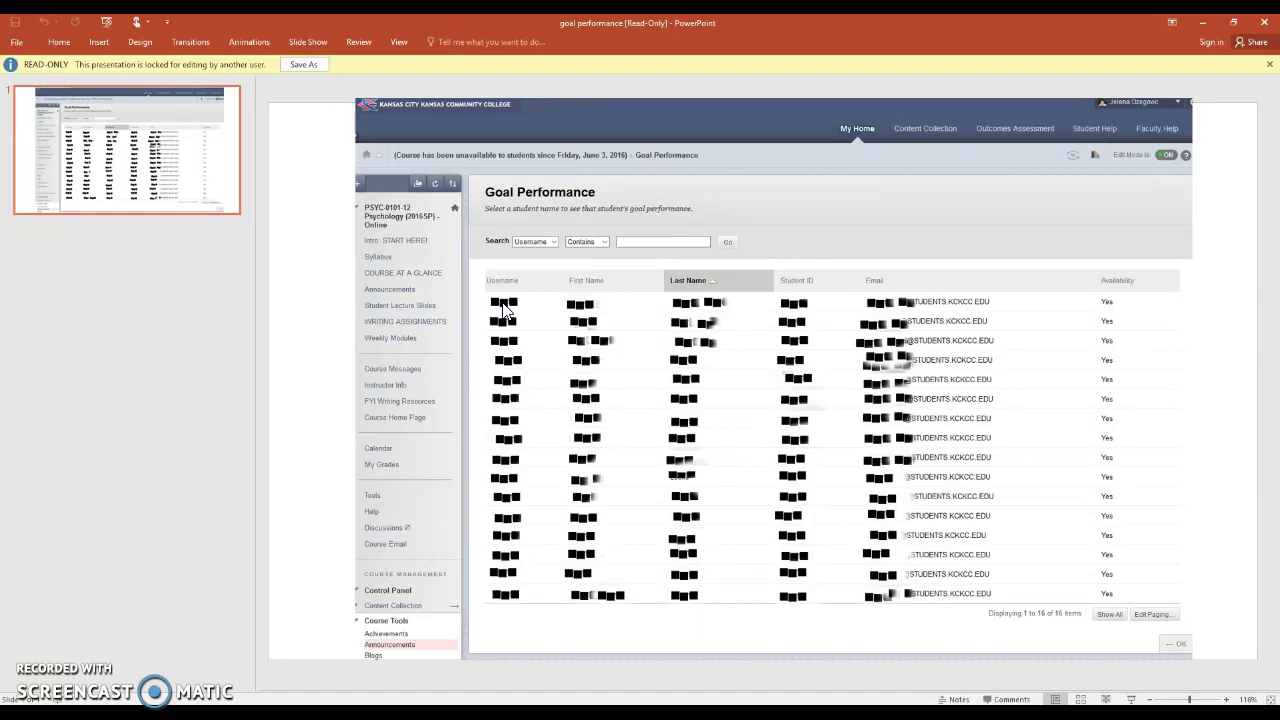
mouse_move(470, 714)
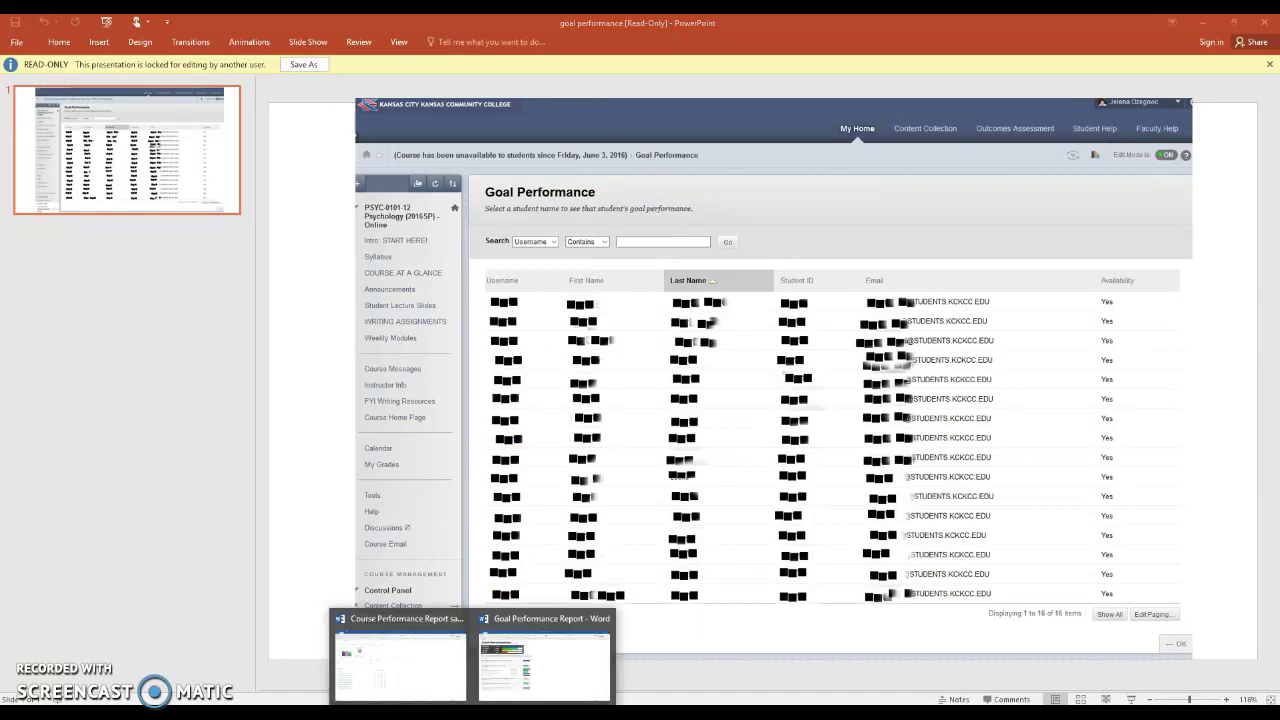
click(537, 690)
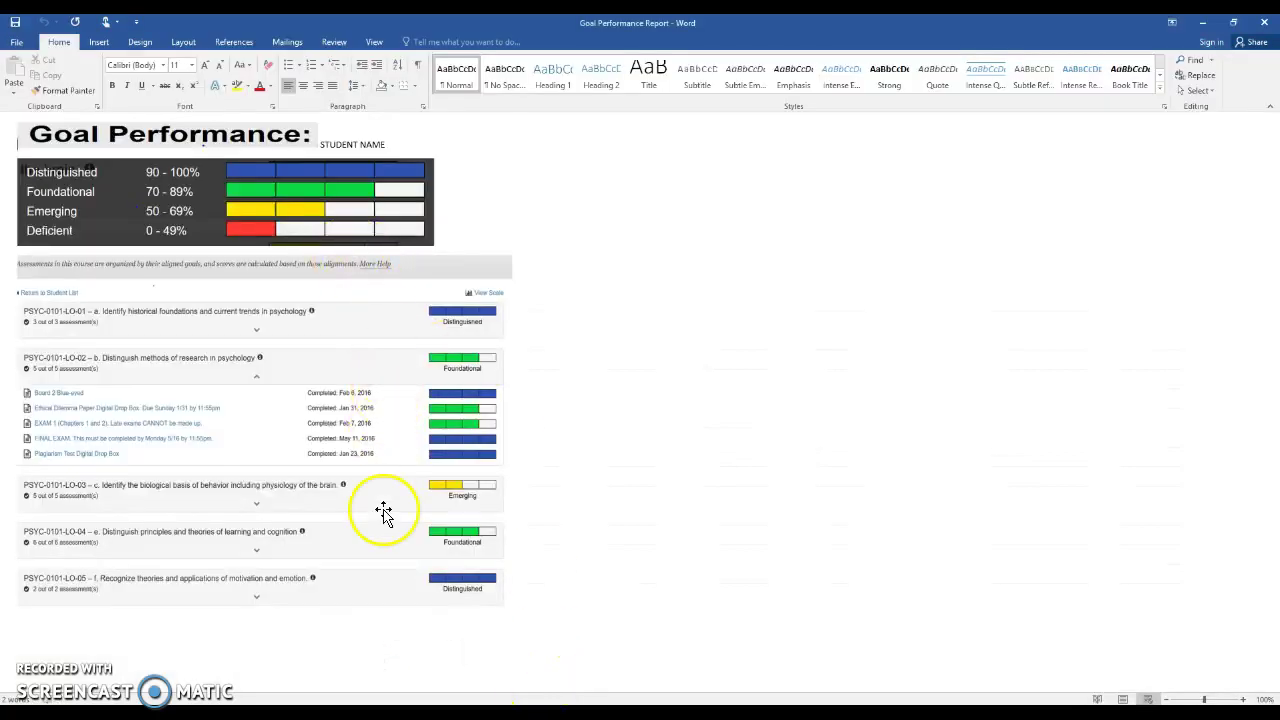
Step: Revisit the Goal Performance entry in Blackboard's Course Tools and bring the Goal Performance Report document in Word back into view
click(413, 700)
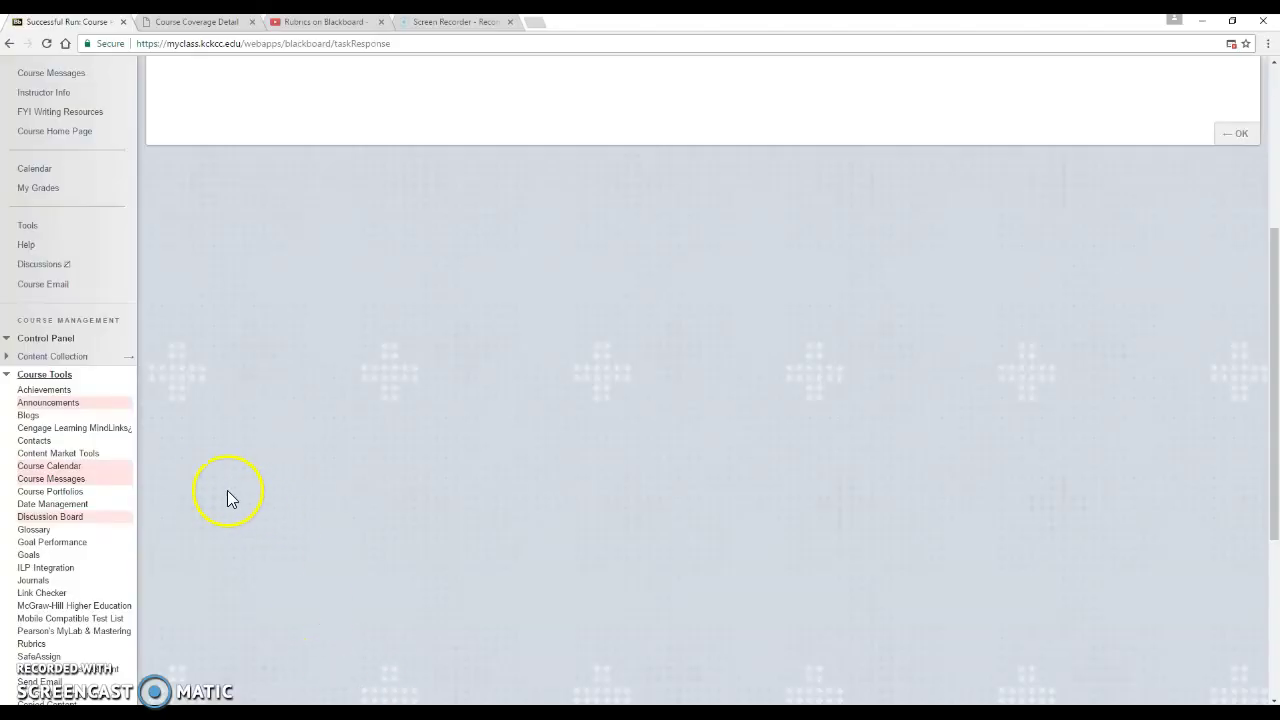
click(93, 557)
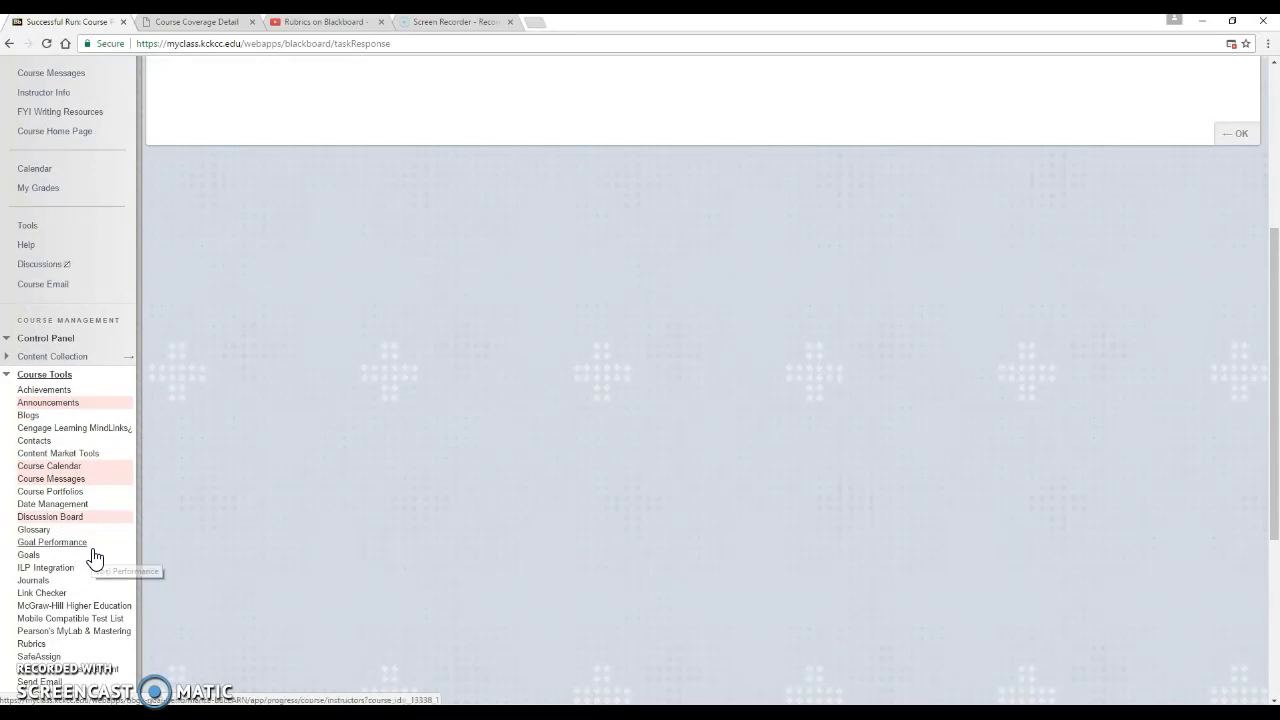
click(377, 632)
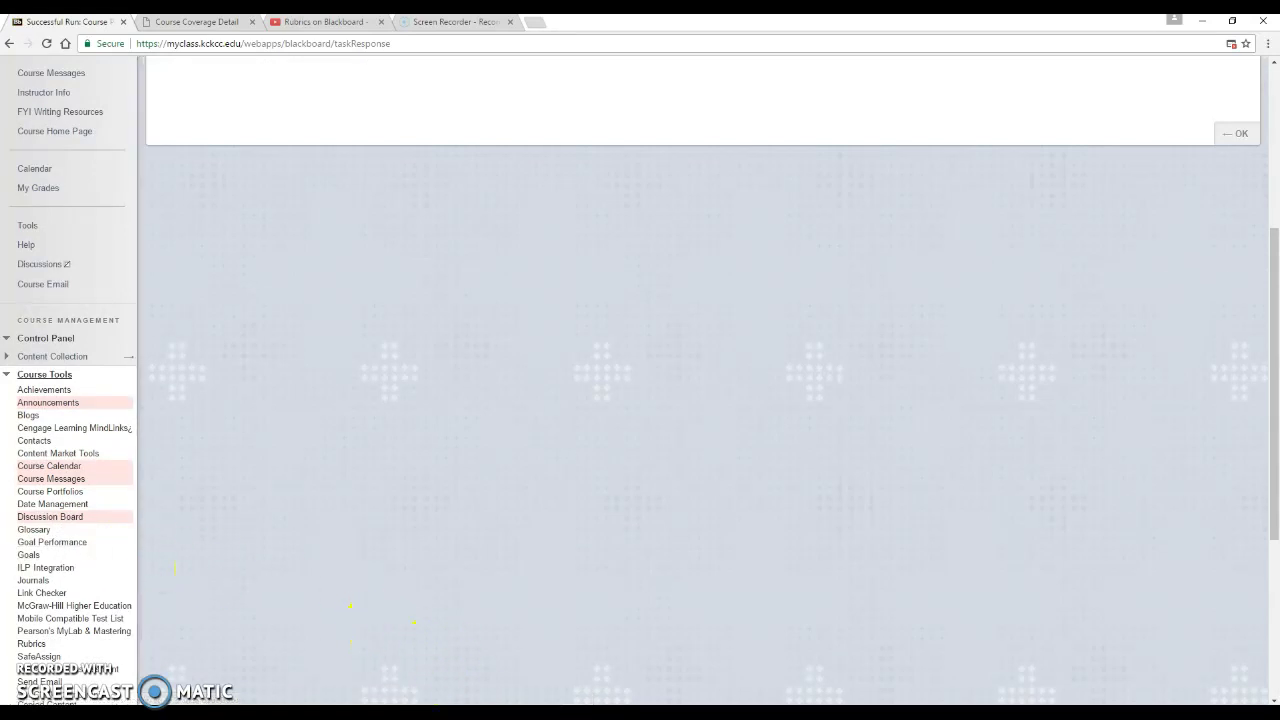
mouse_move(470, 712)
click(505, 665)
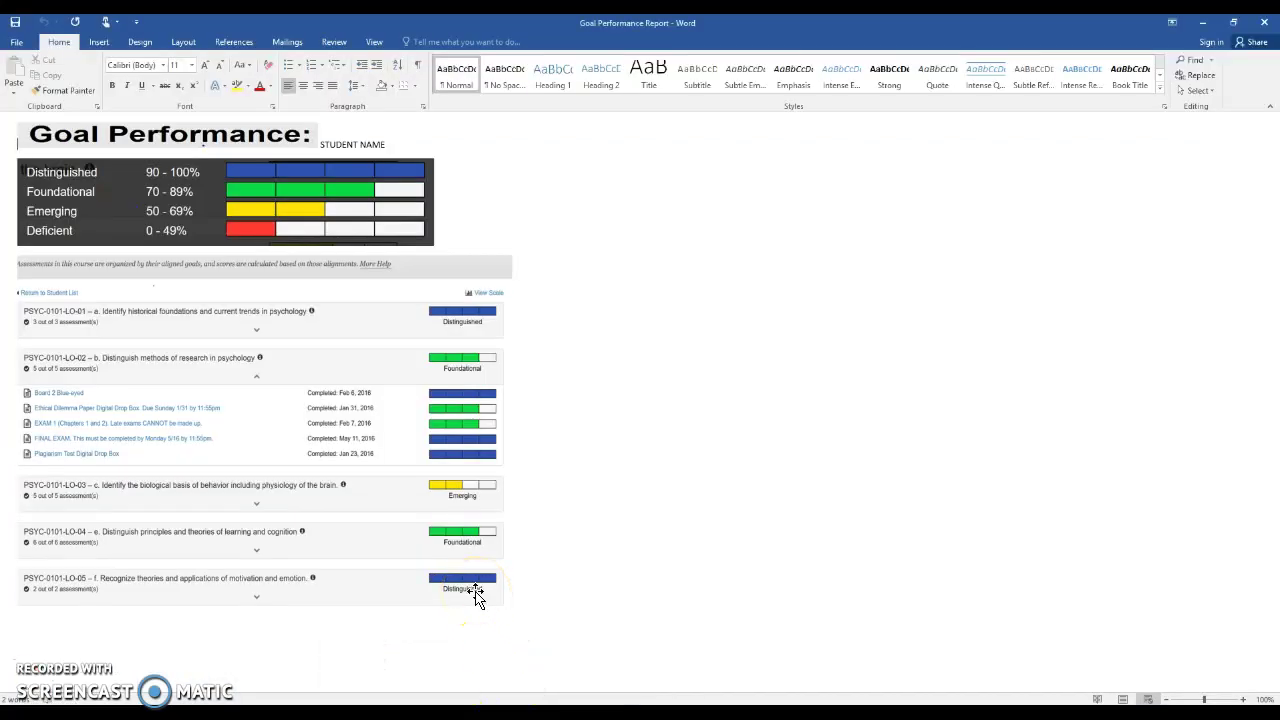
Step: Return to Blackboard in Chrome and start a new tool link for the course menu named Goal Performance
click(414, 634)
key(alt+Tab)
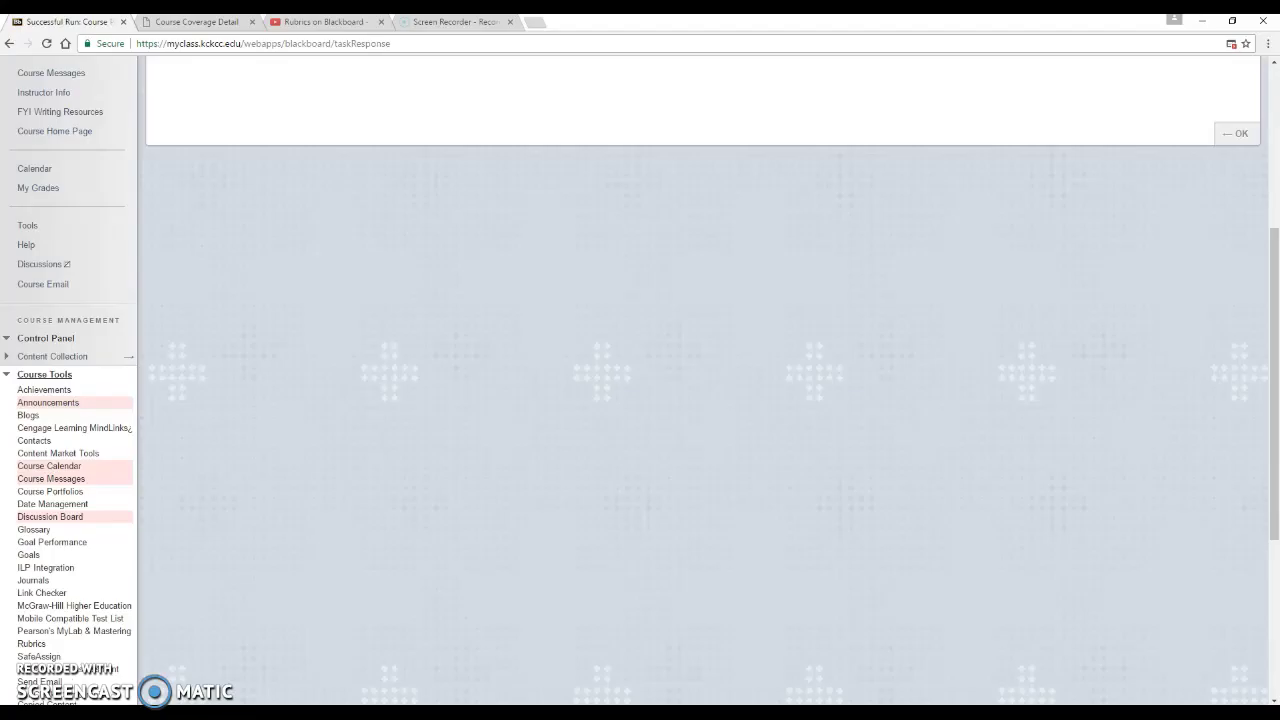
scroll(129, 520, up, 4)
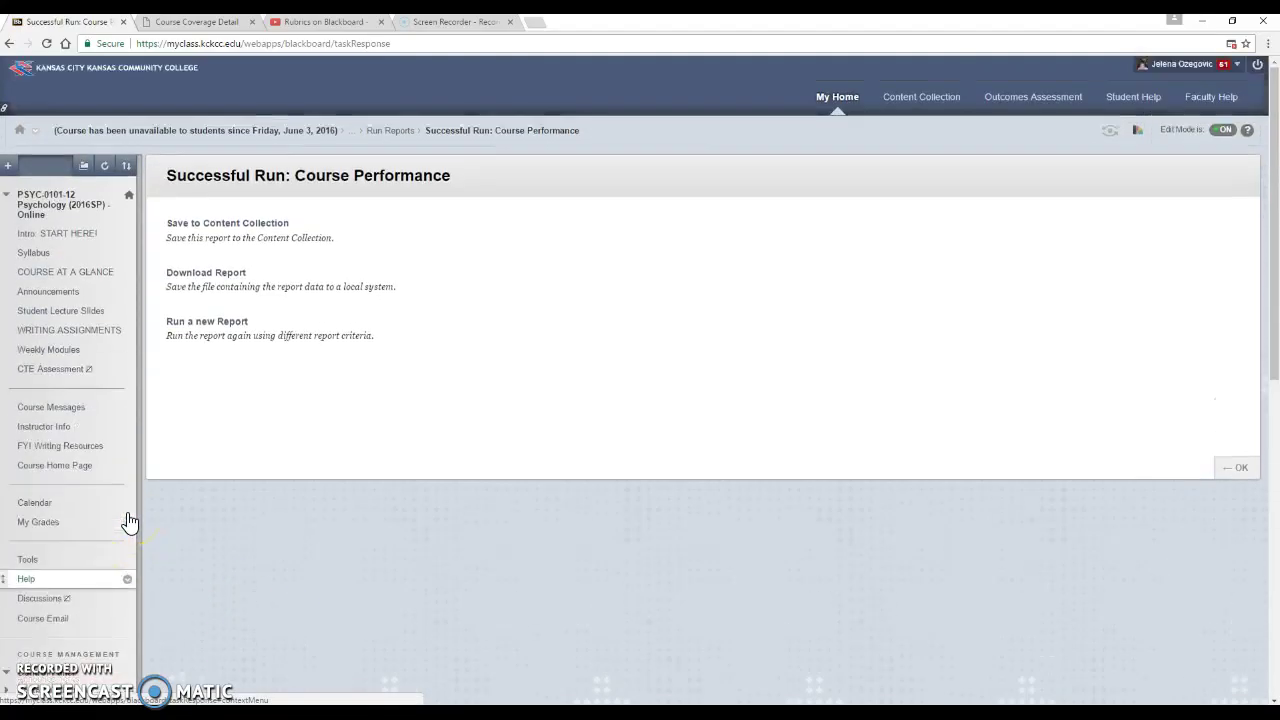
click(8, 166)
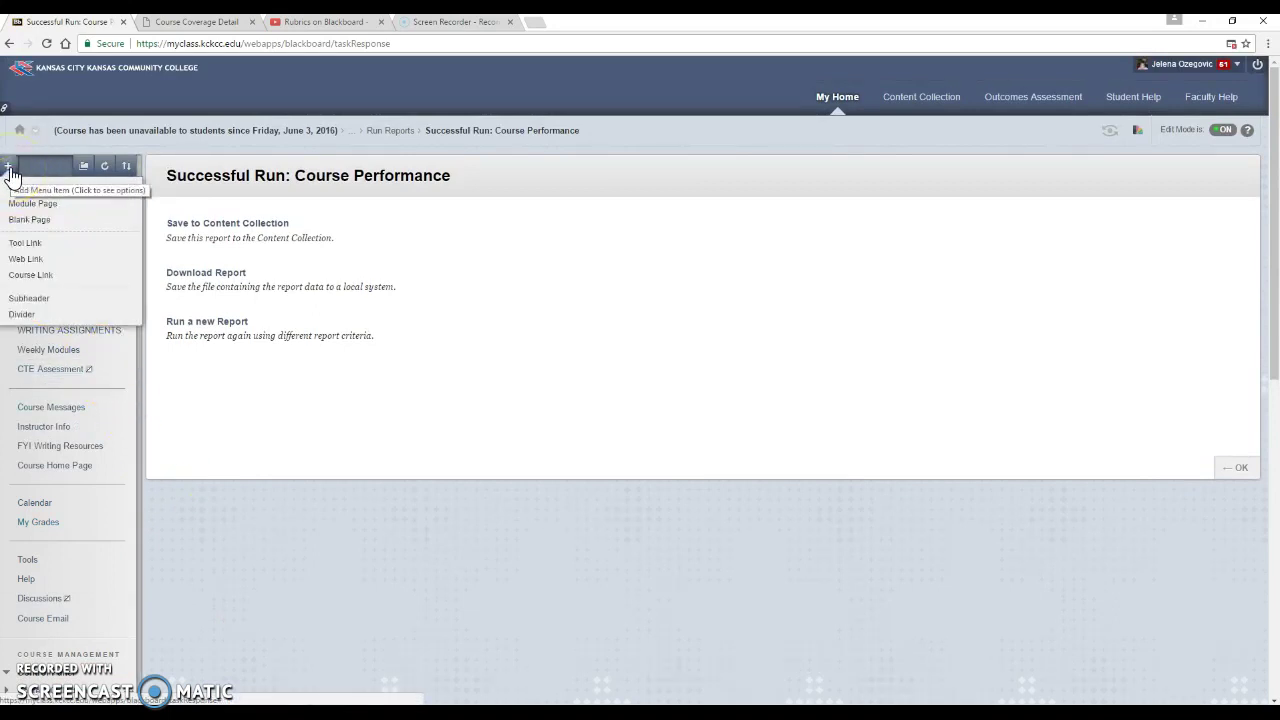
click(20, 250)
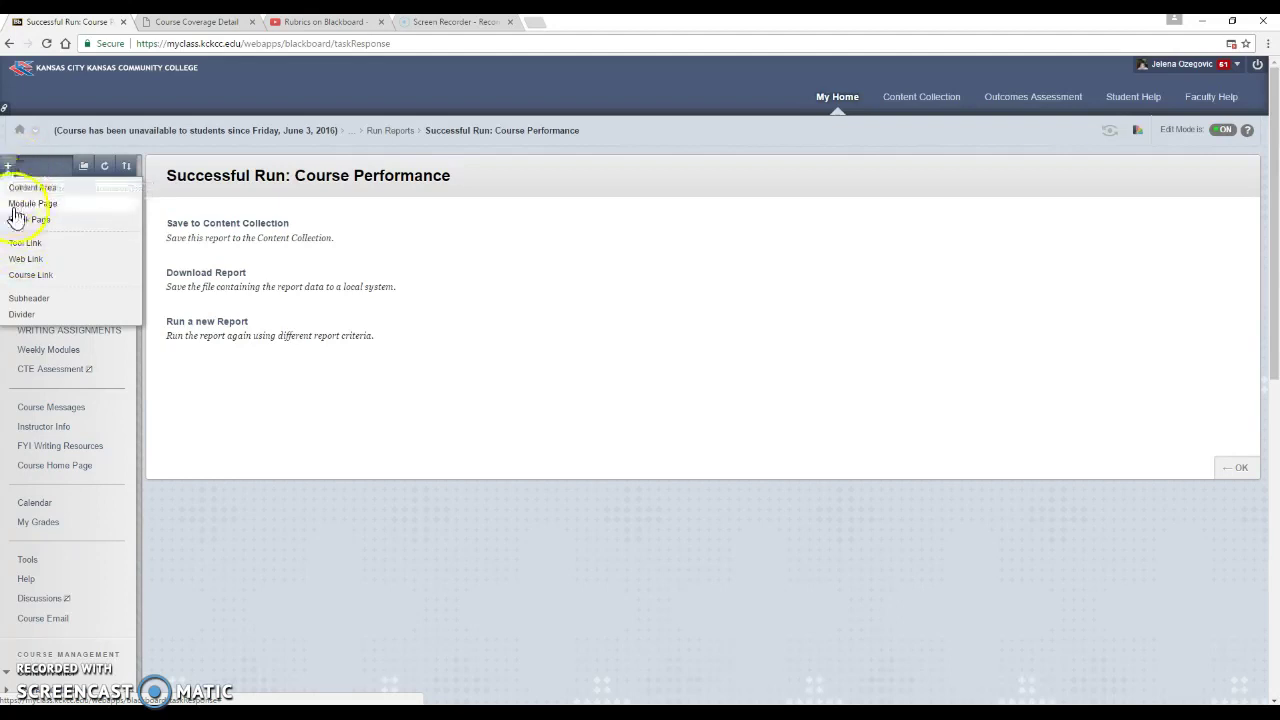
click(22, 248)
click(24, 245)
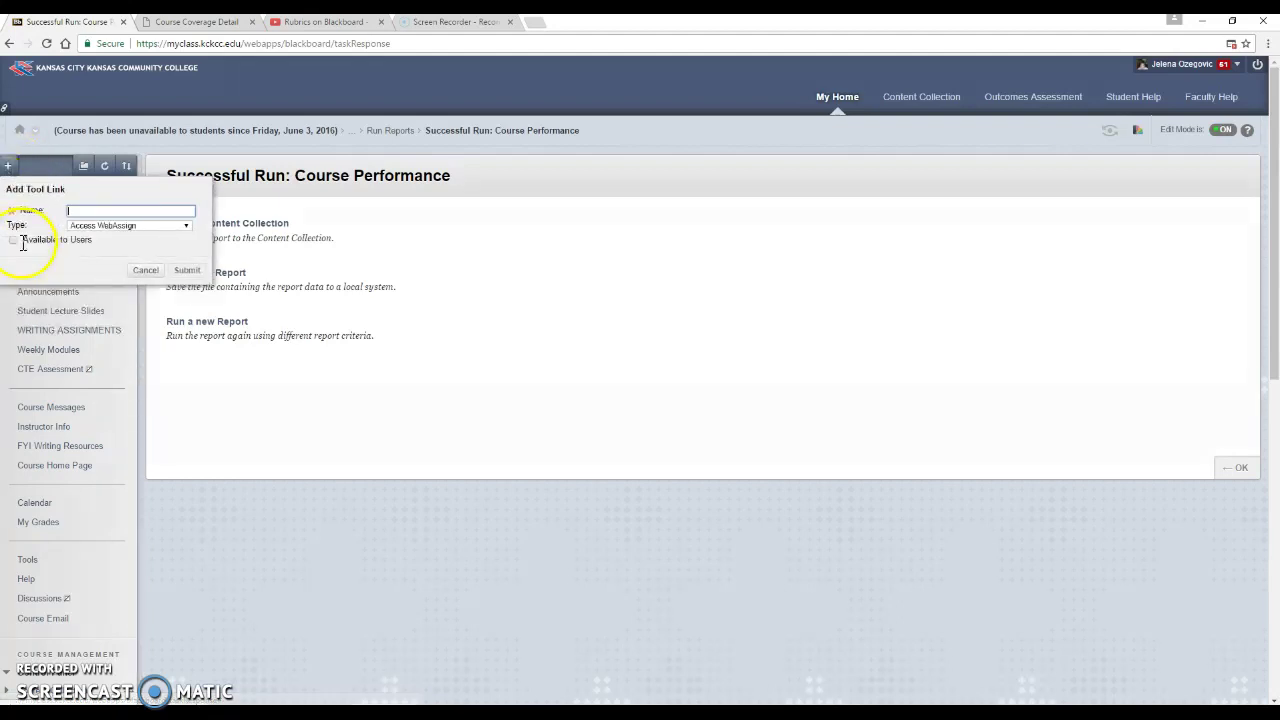
text(G)
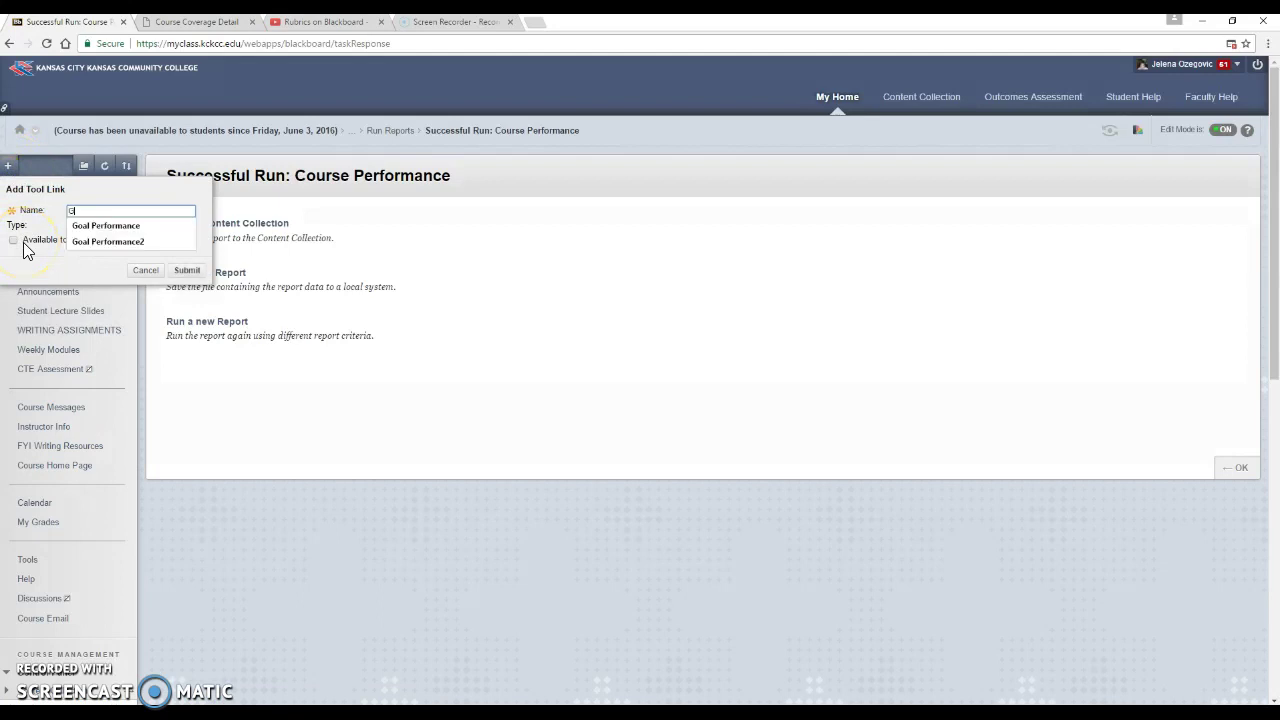
text(oal Performance)
Step: Set the new tool link's type to Goal Performance, make it available to users, and submit it
click(36, 236)
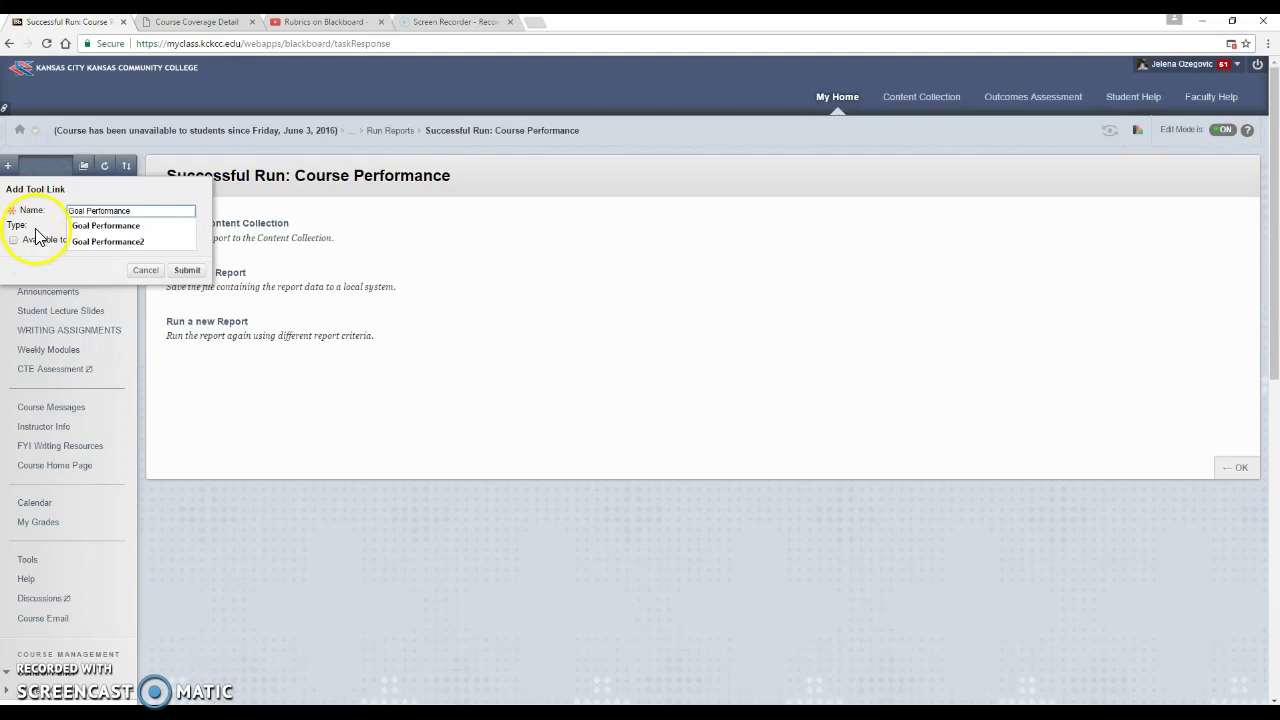
click(185, 229)
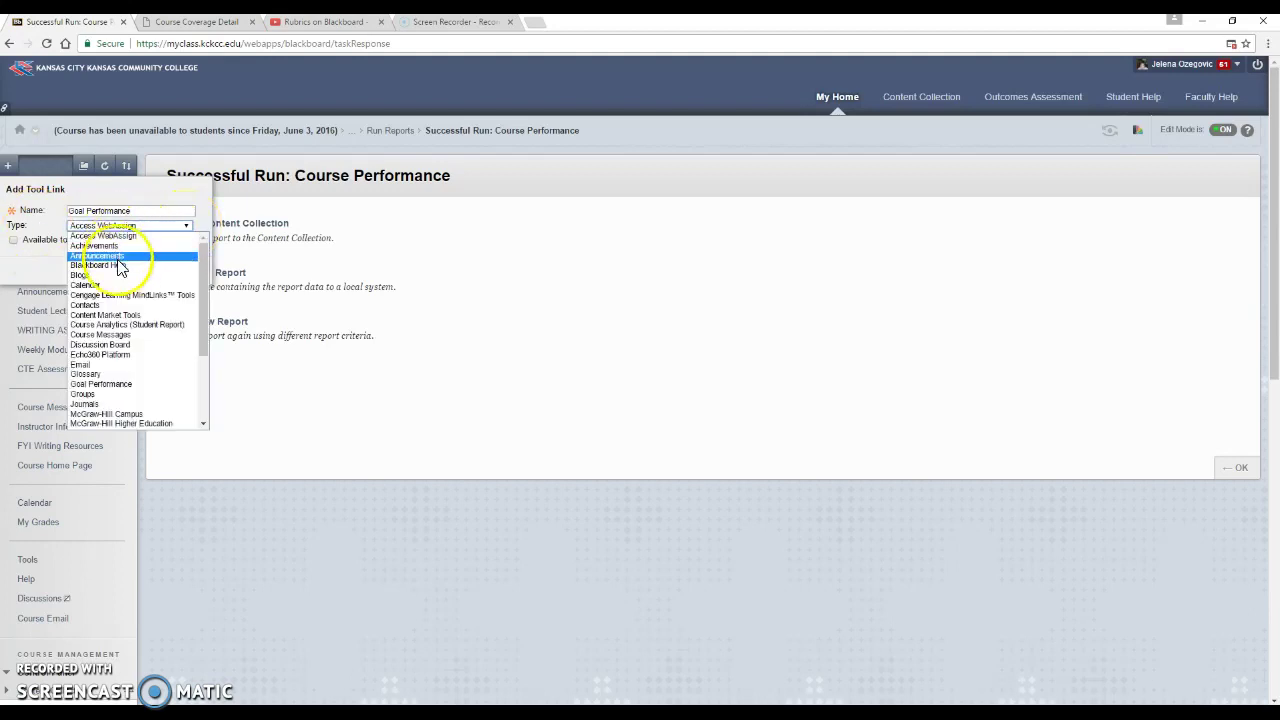
click(110, 385)
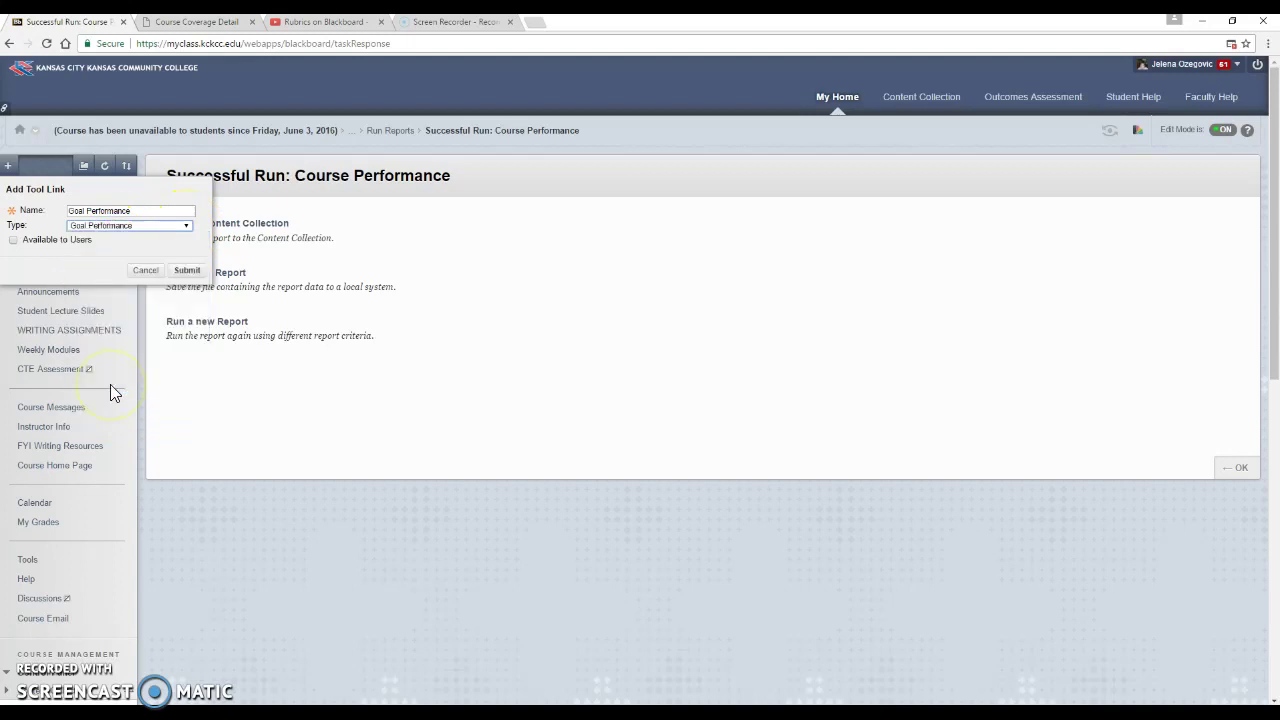
click(13, 241)
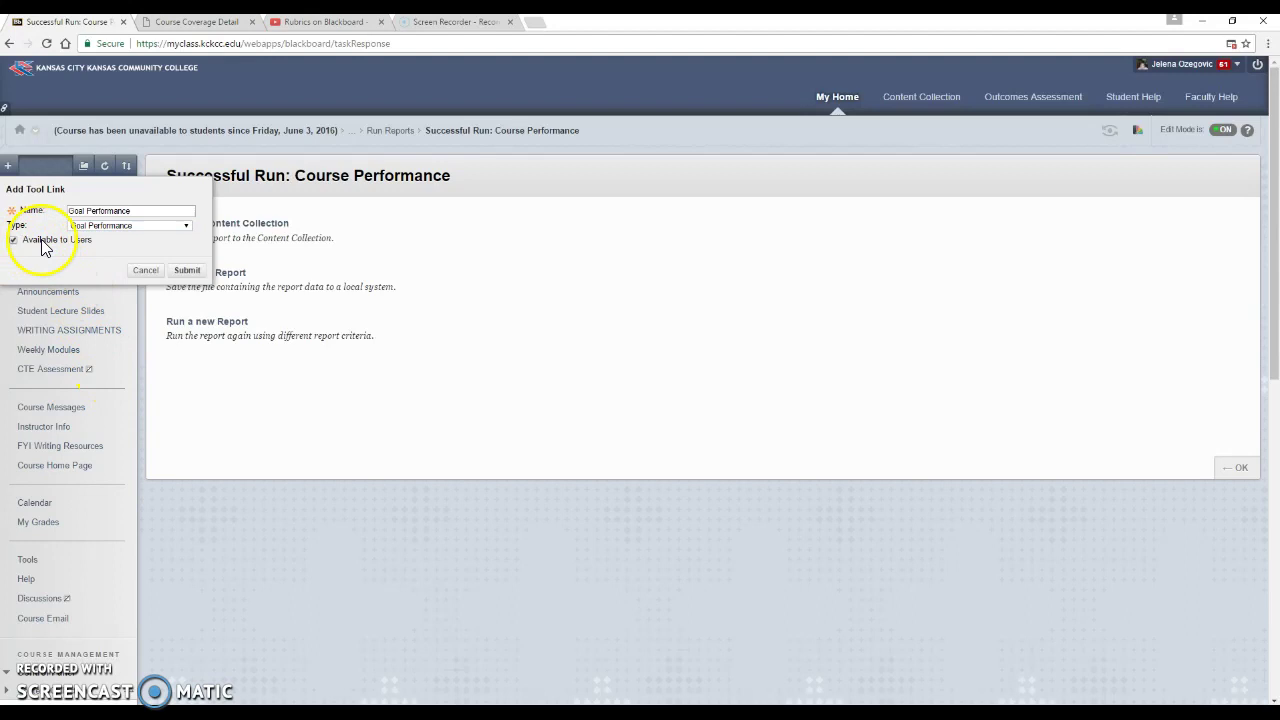
click(187, 270)
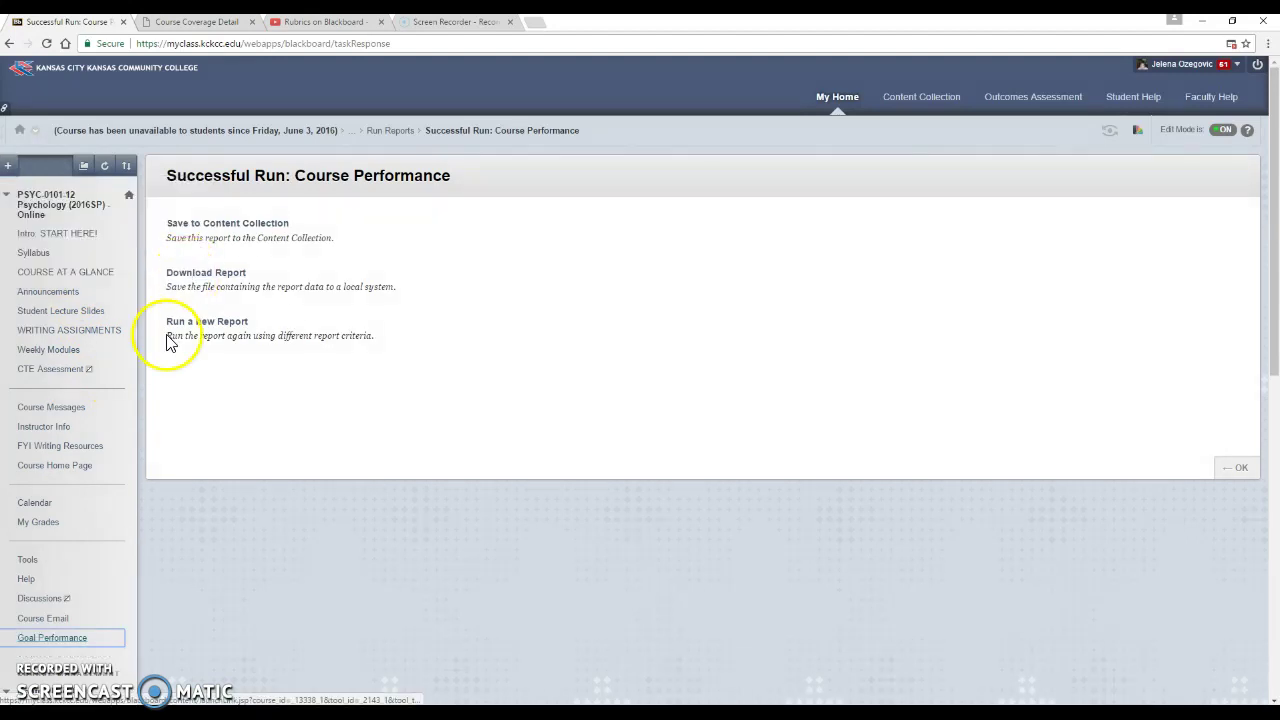
Step: Move the Goal Performance link in the course menu to directly below My Grades
scroll(160, 360, down, 3)
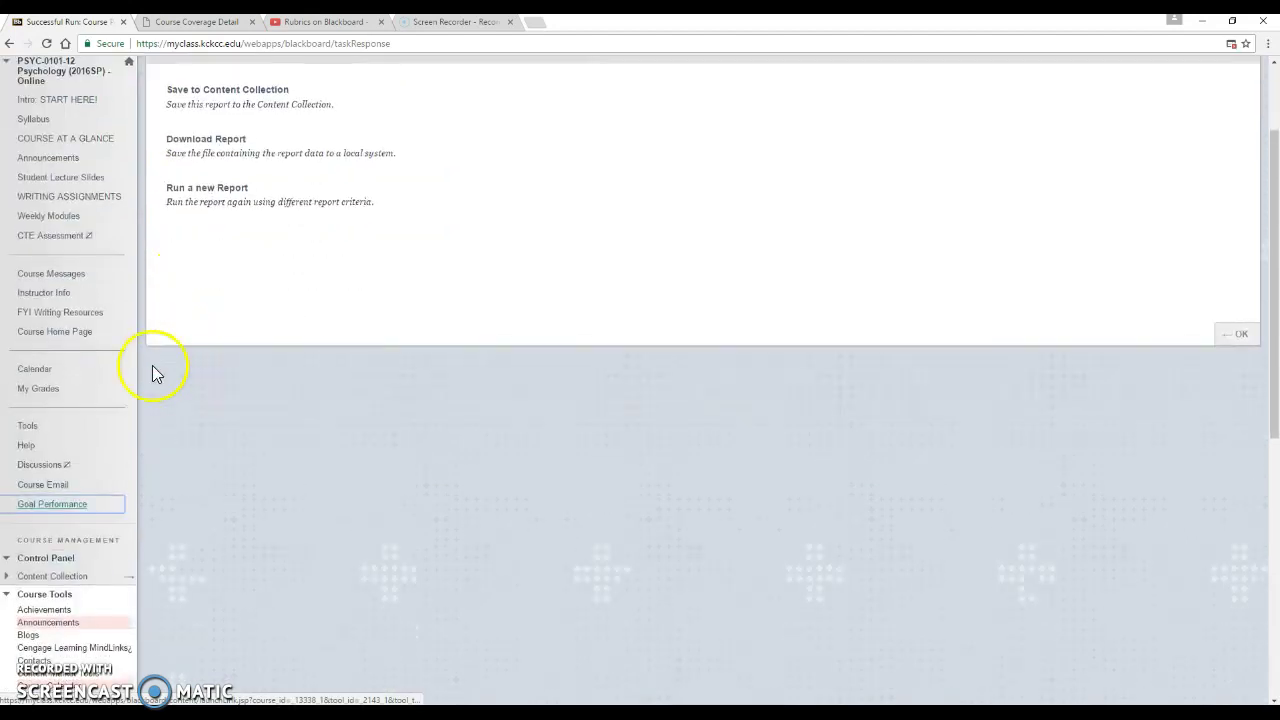
click(10, 507)
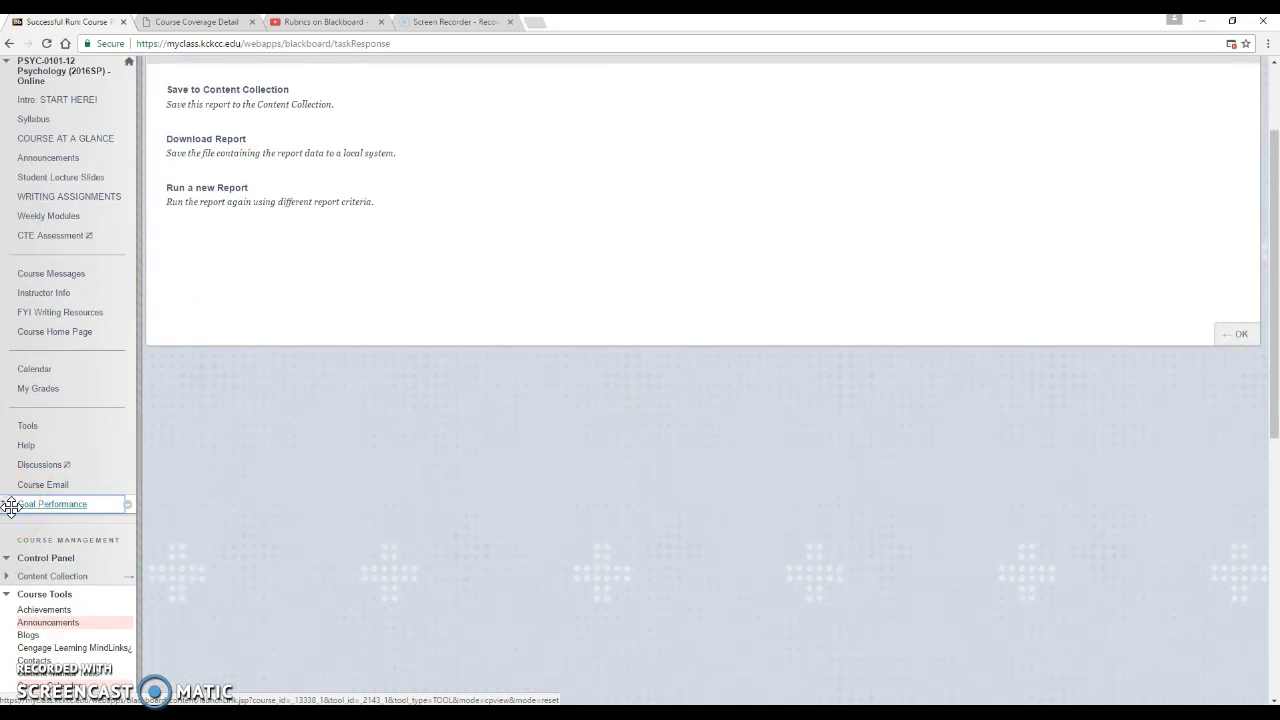
drag(10, 507, 29, 400)
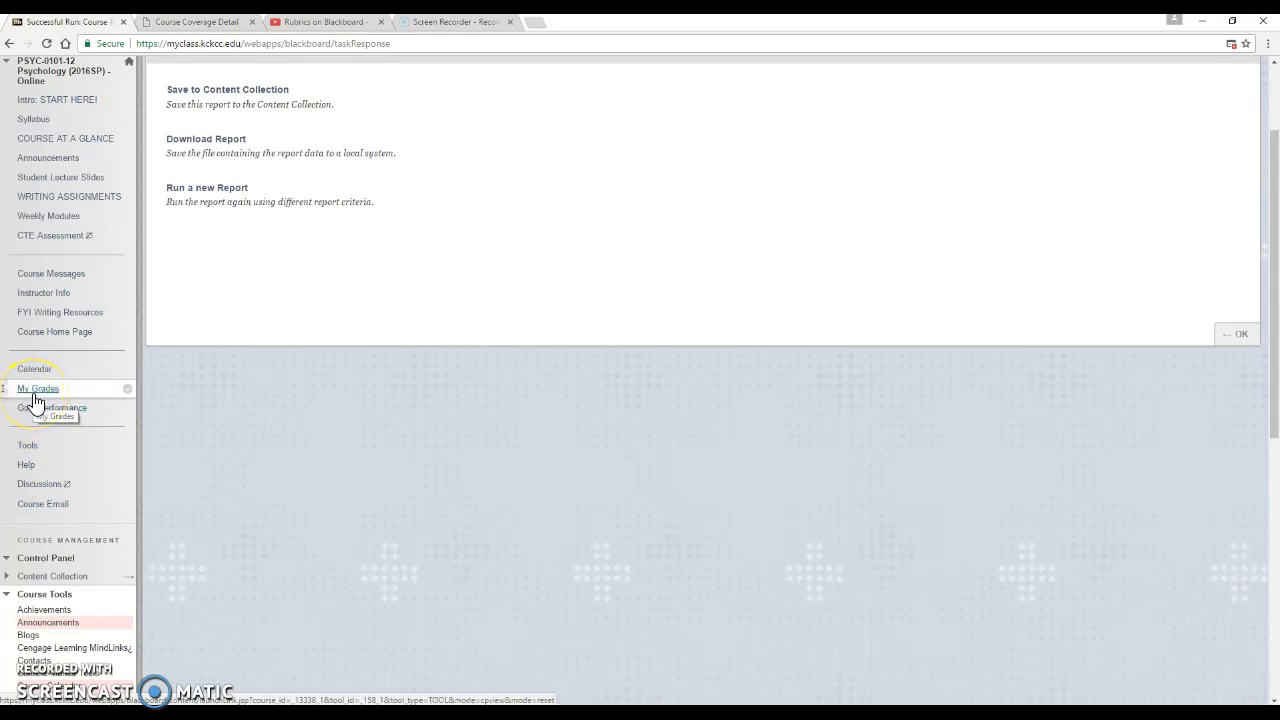
click(55, 398)
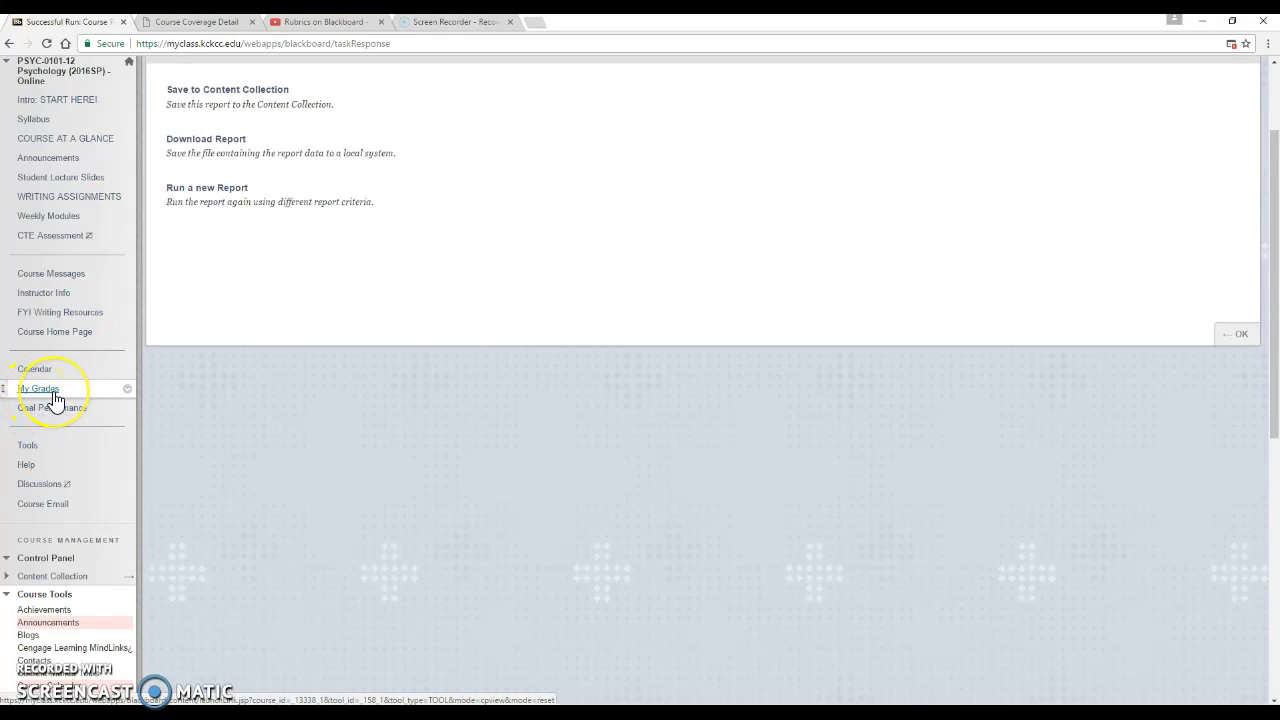
Step: Open the Goal Performance link from the course menu and locate the instructor's Goal Performance tool under Course Tools
click(45, 417)
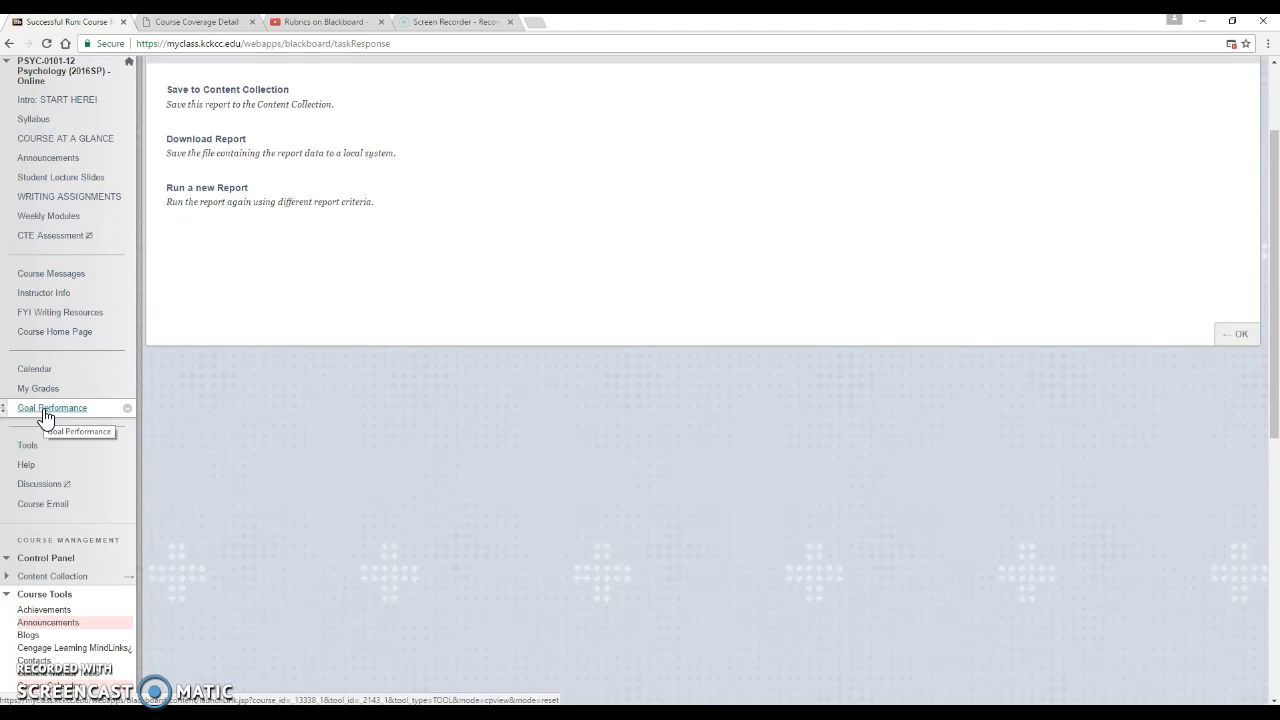
click(45, 416)
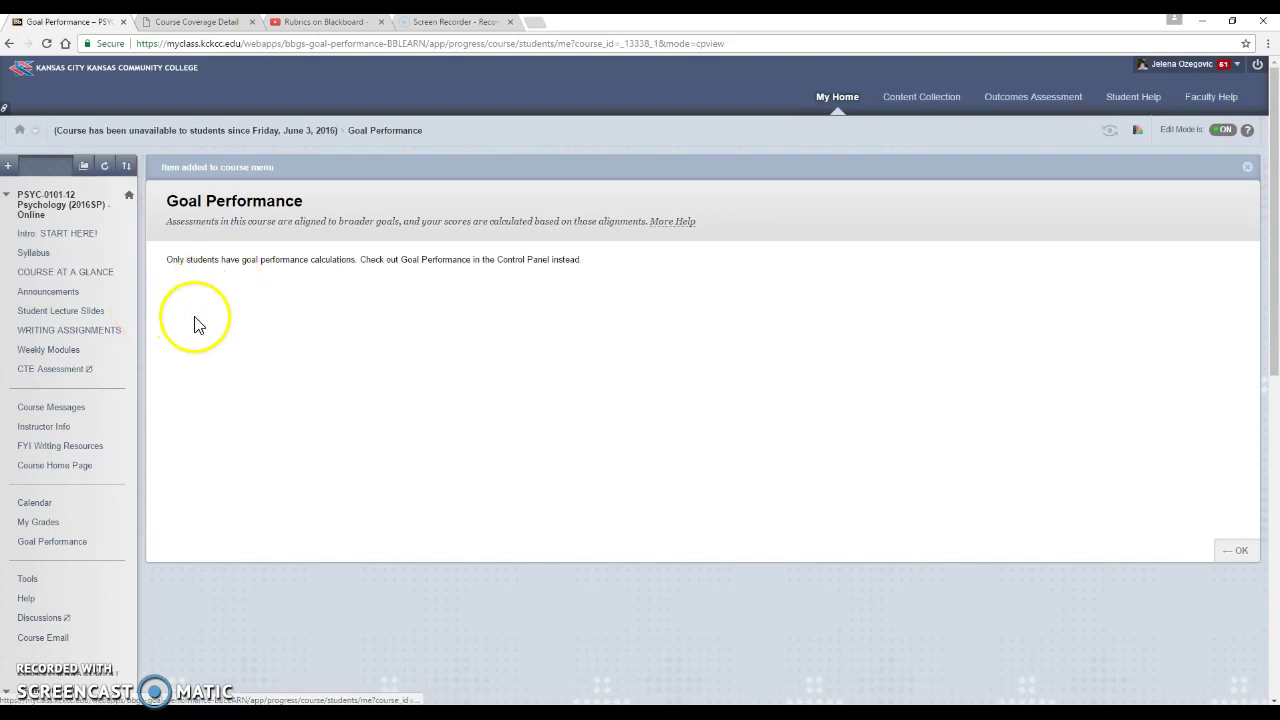
scroll(195, 322, down, 2)
scroll(195, 322, down, 3)
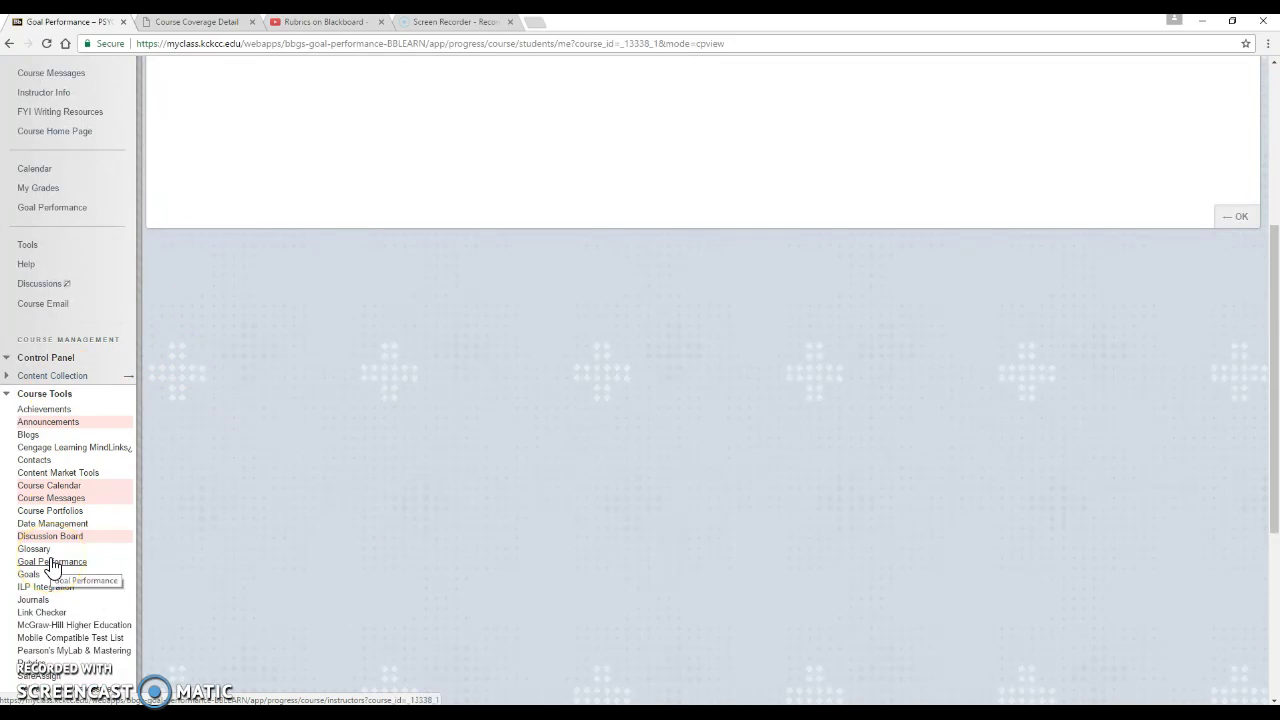
Step: Glance at the Goal Performance Report document in Word and return to the Goal Performance page in Blackboard
mouse_move(470, 712)
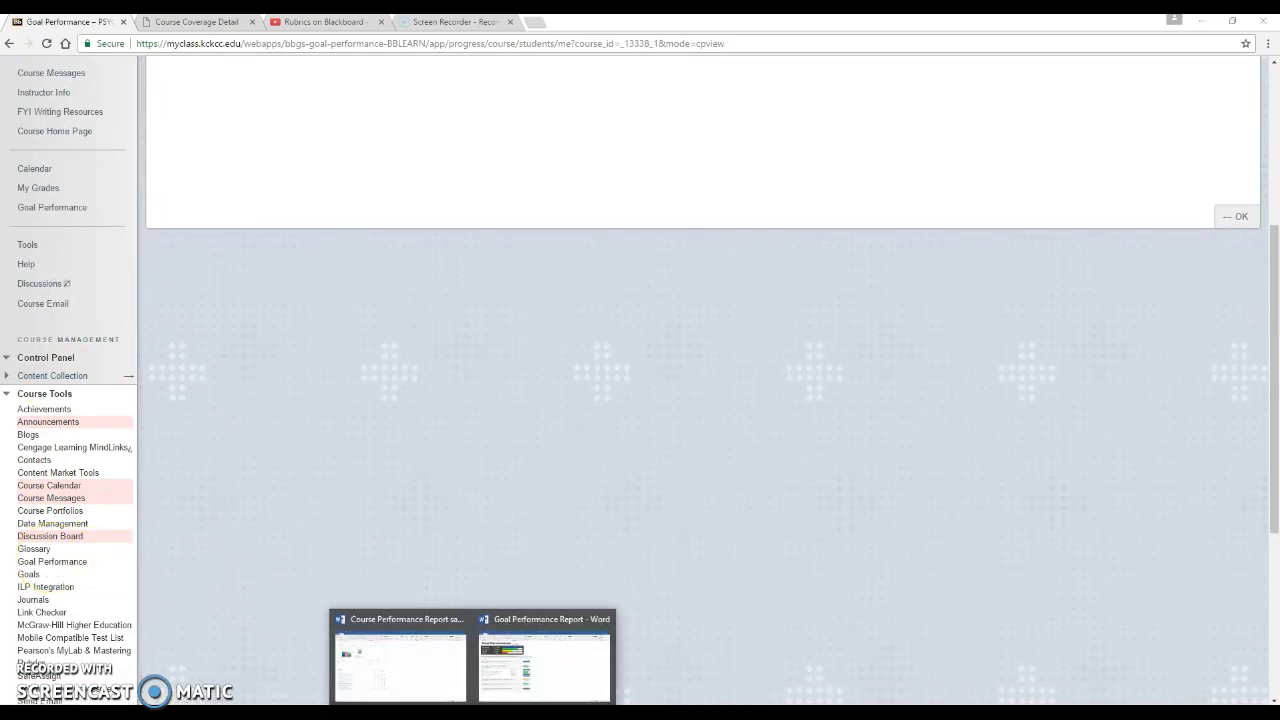
click(520, 665)
key(alt+Tab)
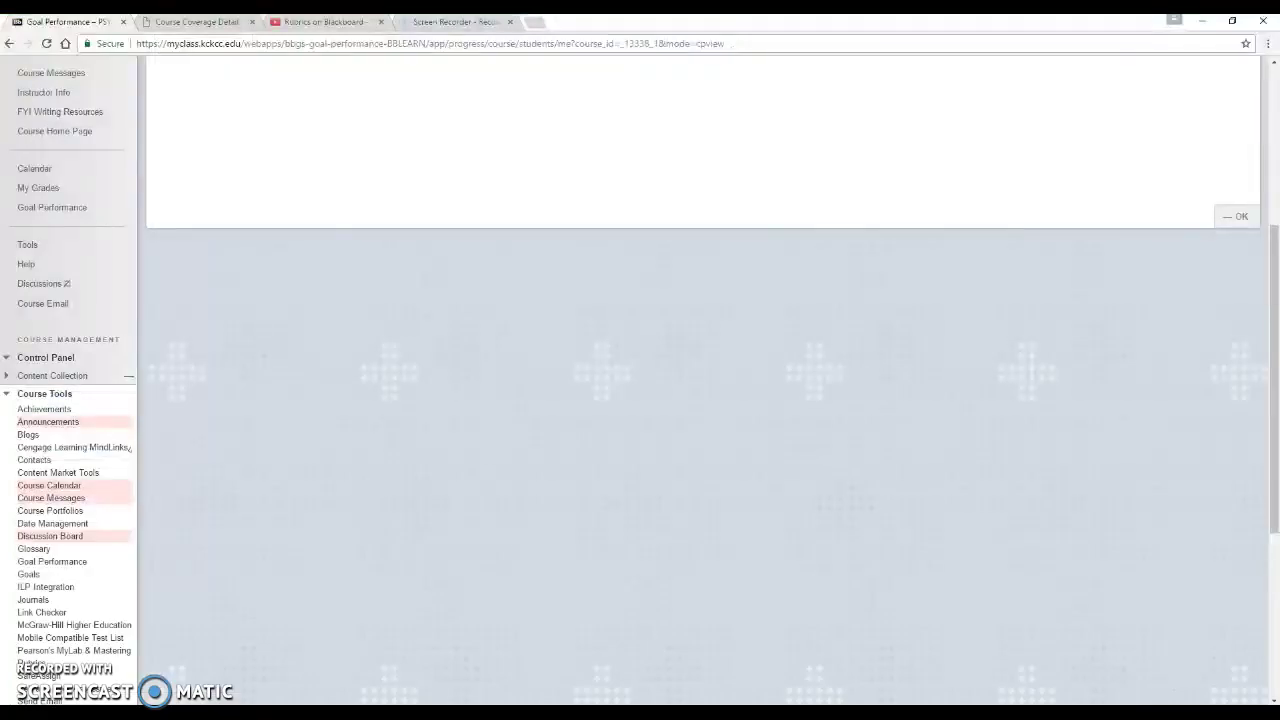
scroll(283, 322, up, 3)
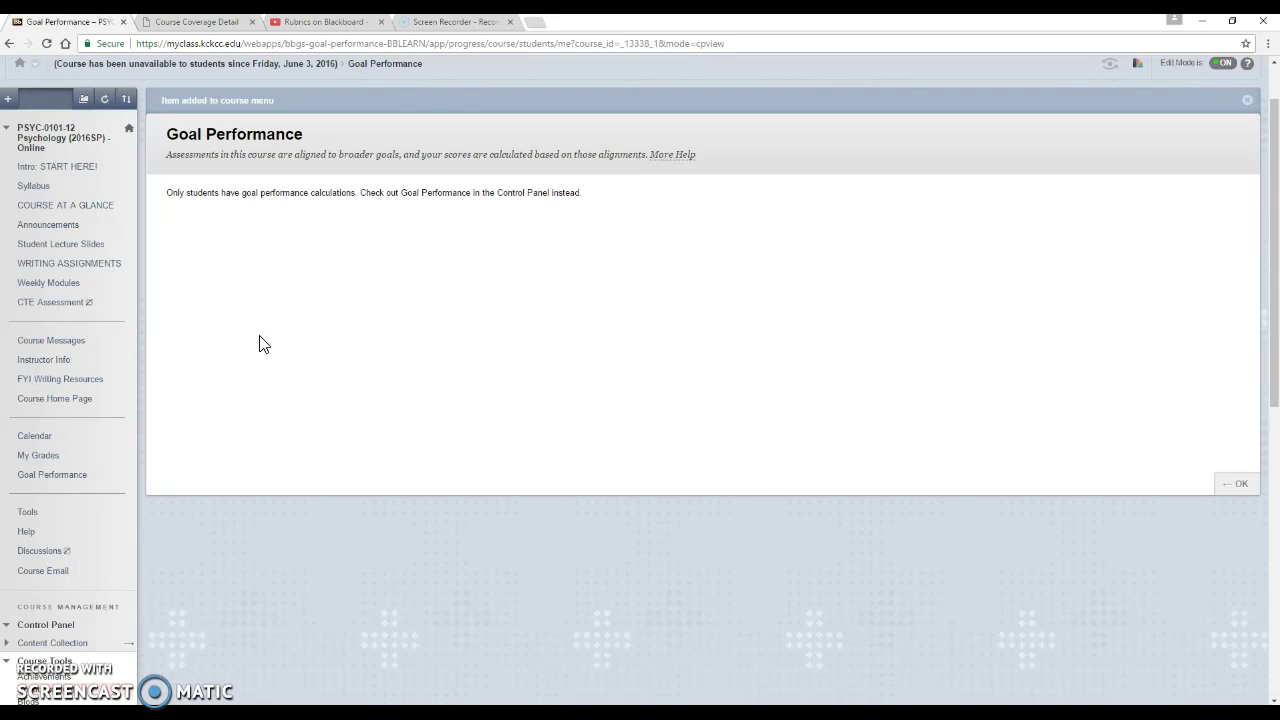
click(280, 334)
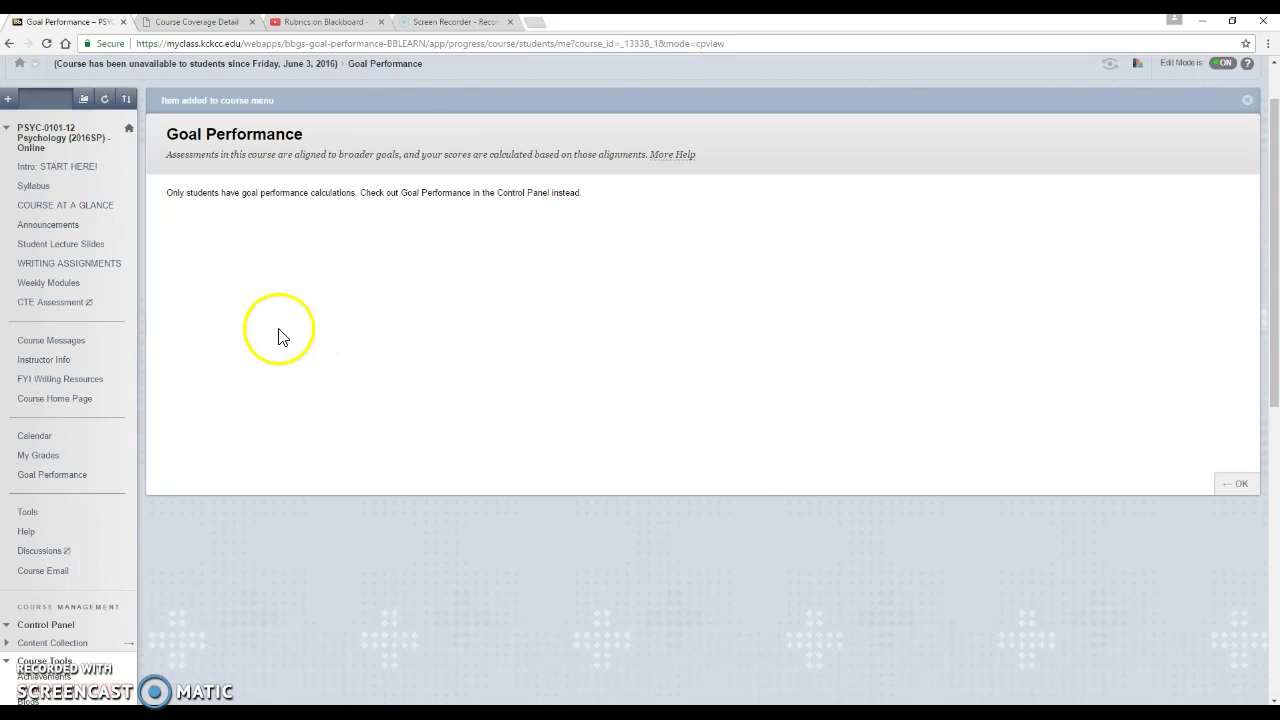